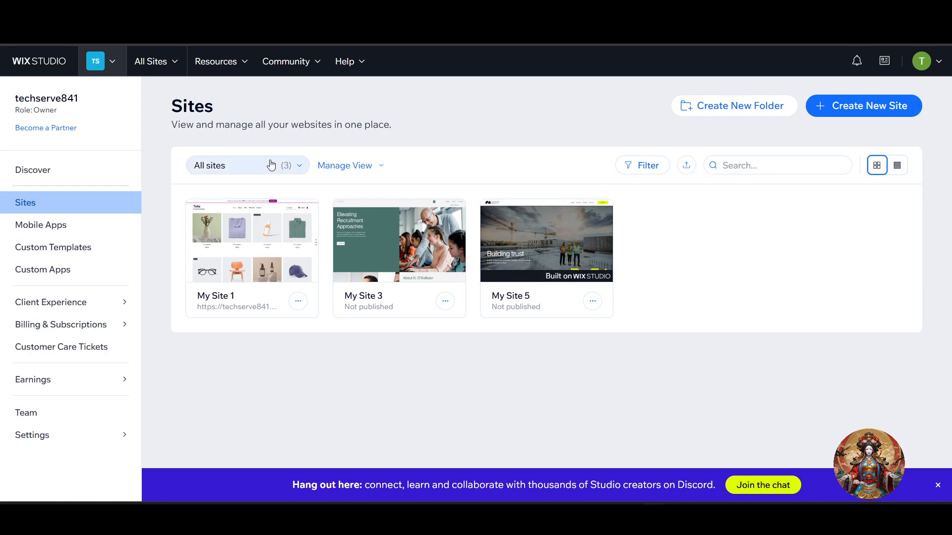
Select the My Site 1 website and open it in the site editor.
mouse_move(280, 274)
mouse_move(265, 254)
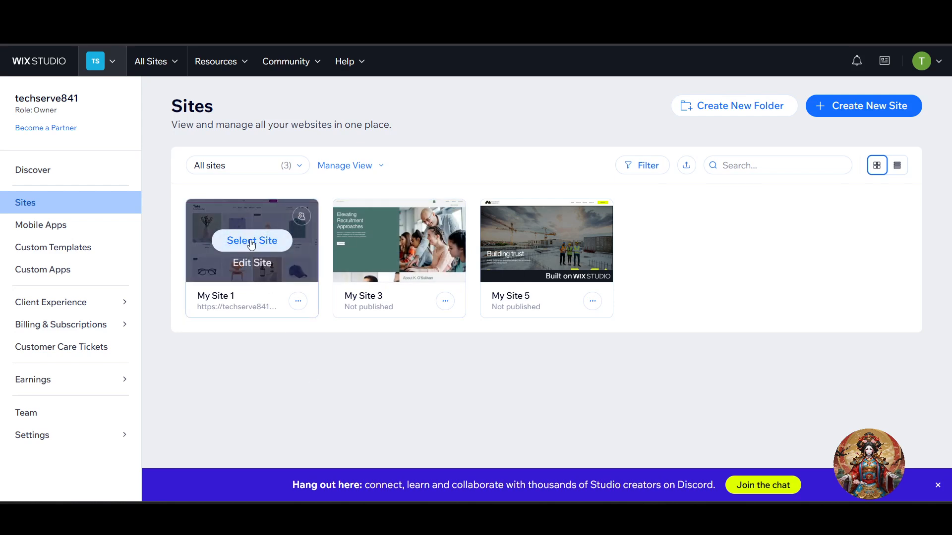
left_click(464, 272)
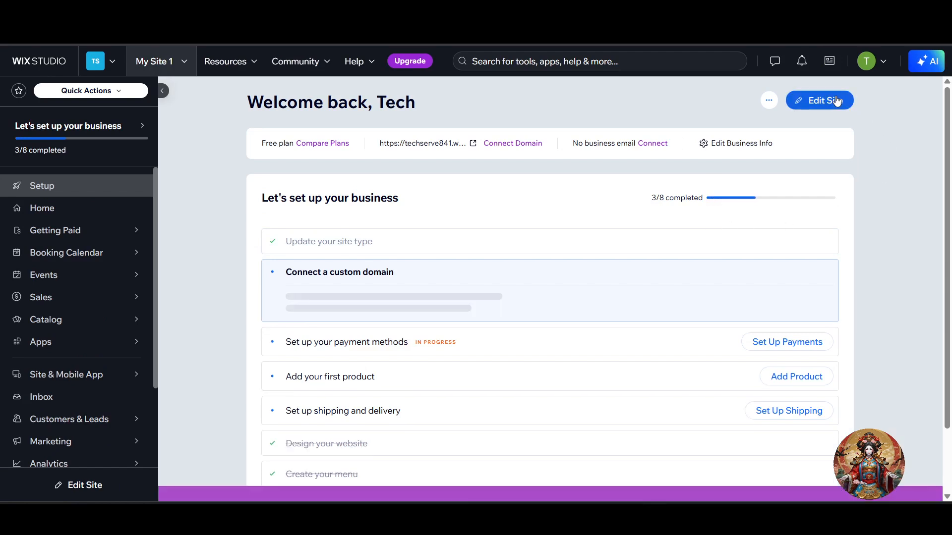
left_click(837, 100)
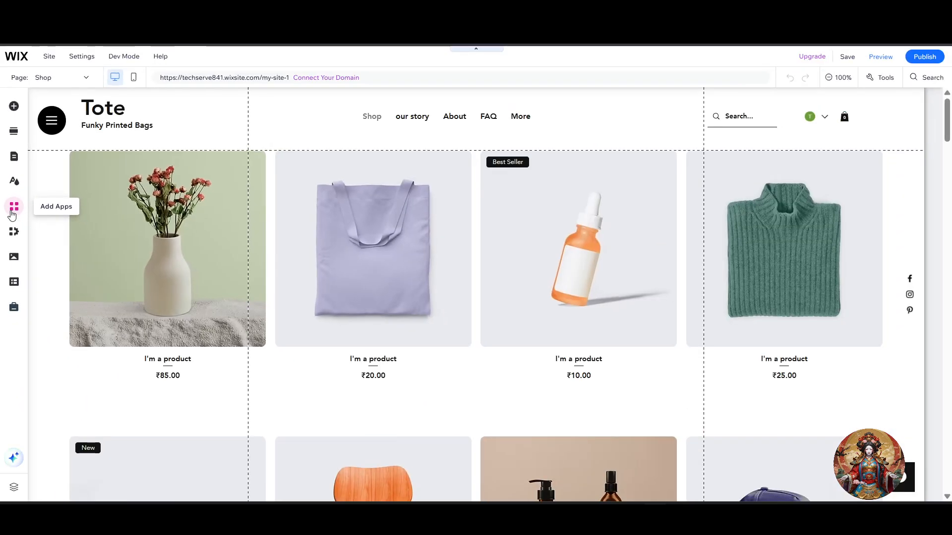
Search the App Market for "Blog" and open the Wix Blog app's page.
left_click(13, 208)
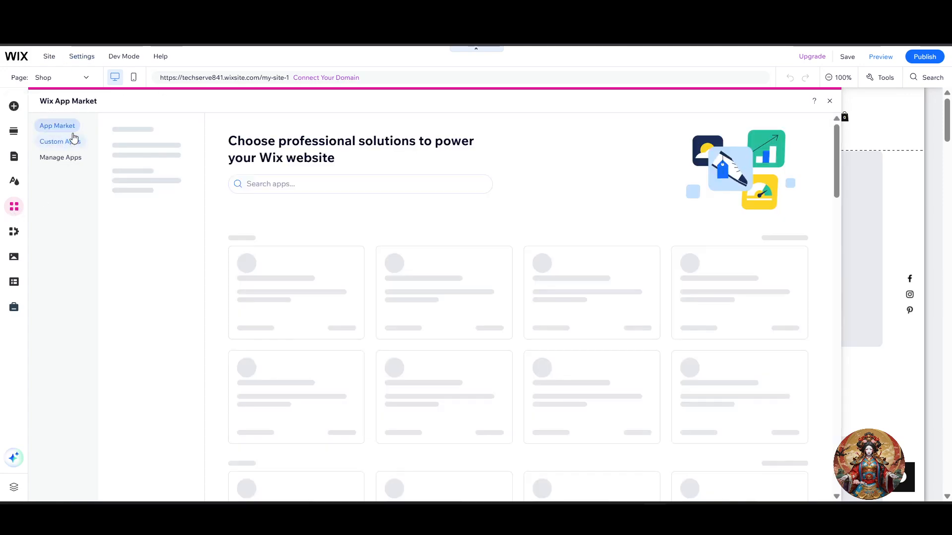
left_click(306, 179)
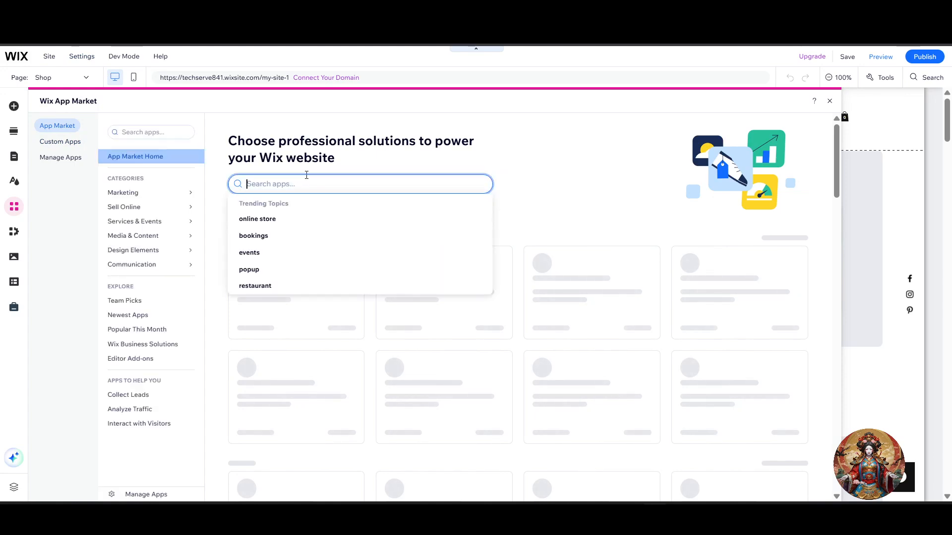
type("Blog4")
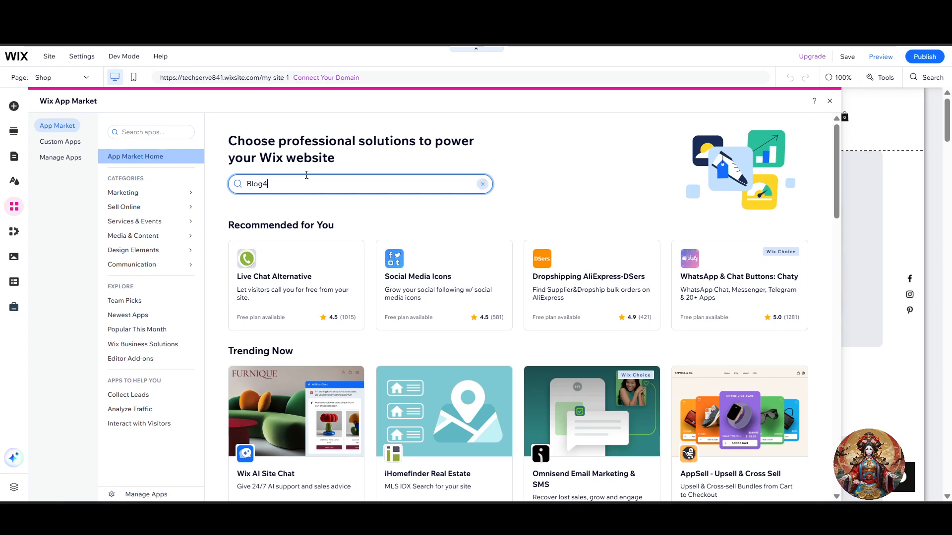
key("BackSpace")
key("Return")
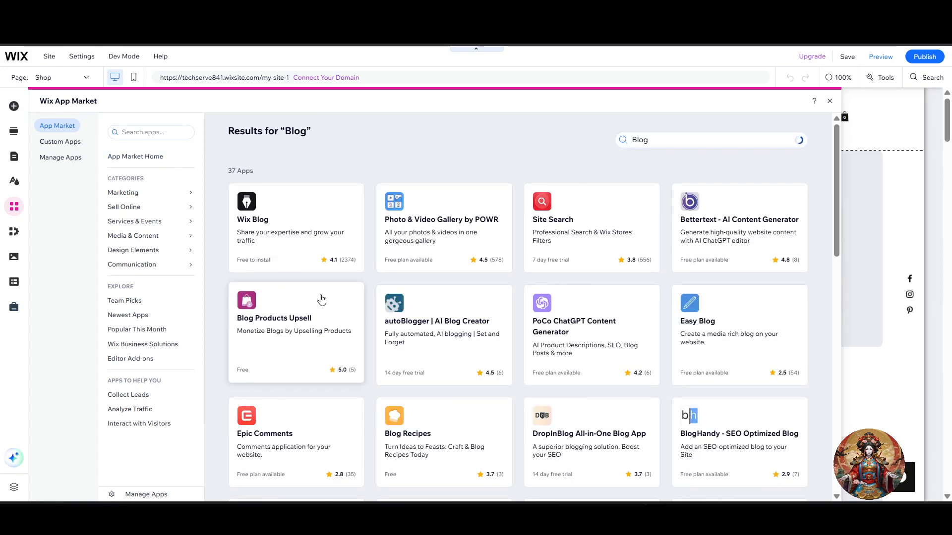
left_click(336, 227)
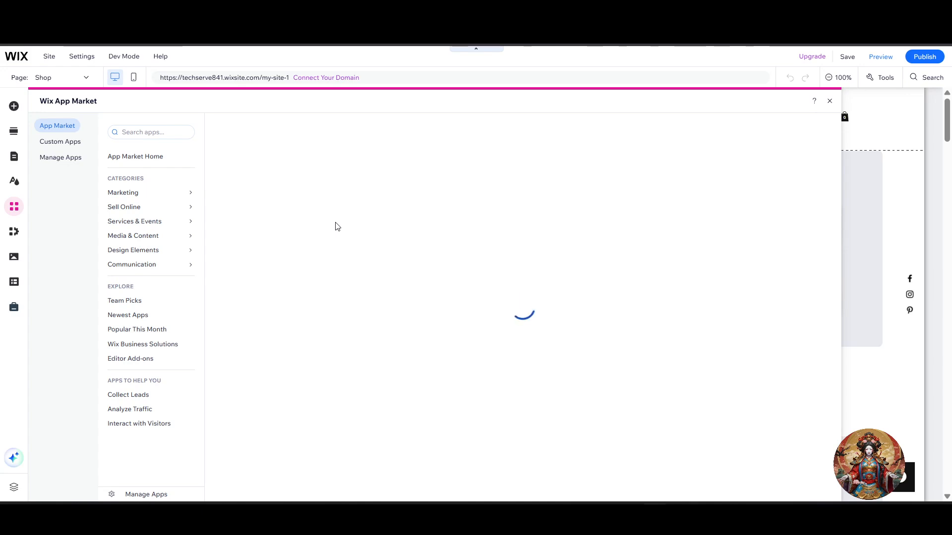
Examine the Wix Blog app's overview, demo link, ratings and reviews on its App Market page.
scroll(347, 332, "down", 3)
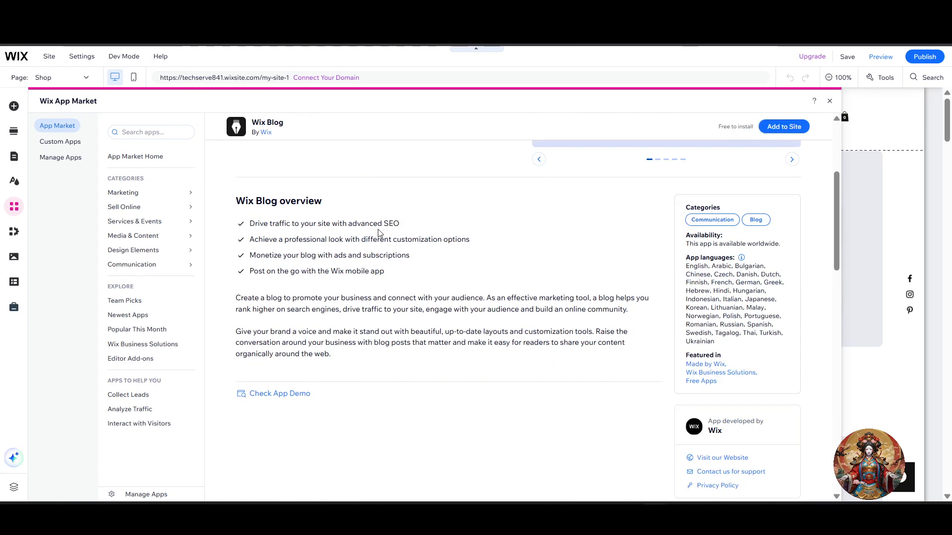
scroll(420, 299, "down", 2)
scroll(653, 266, "up", 5)
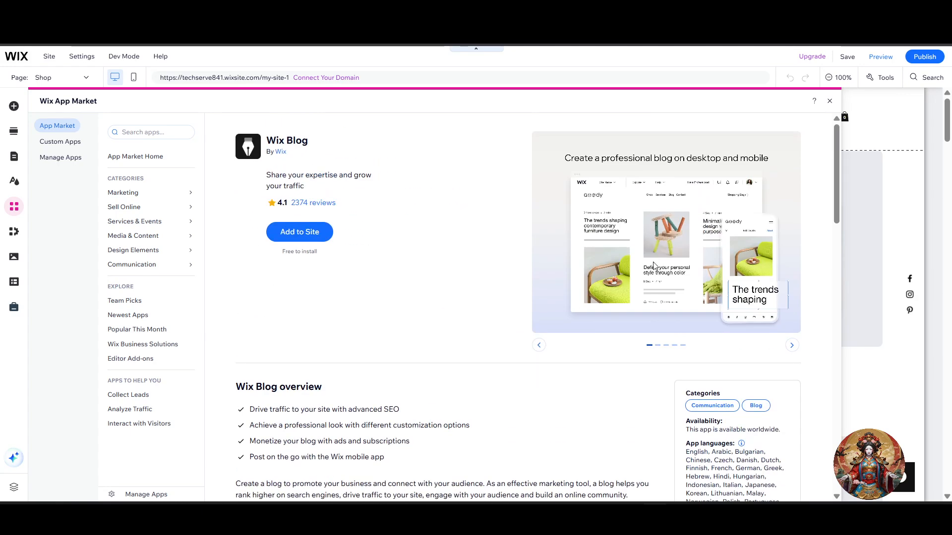
scroll(578, 249, "down", 2)
scroll(665, 255, "up", 2)
scroll(378, 334, "down", 5)
scroll(418, 329, "down", 3)
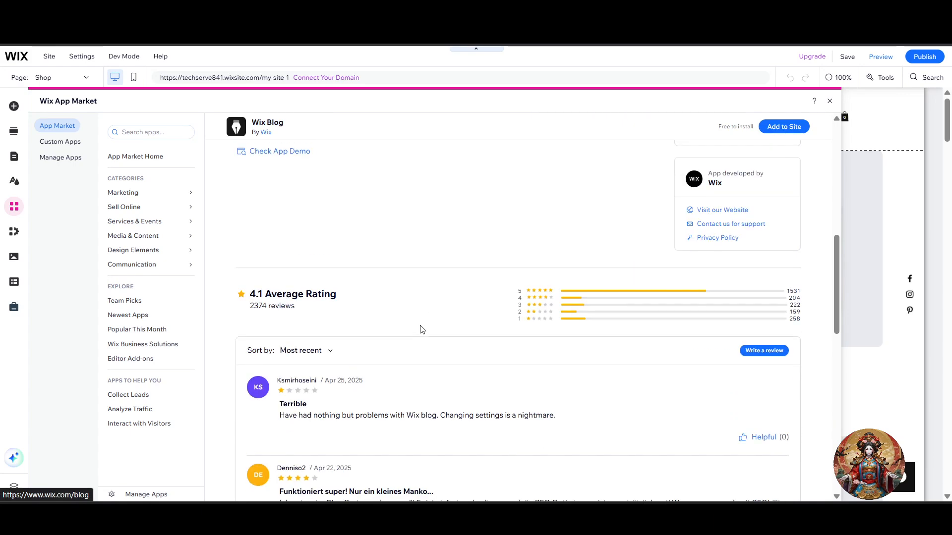
scroll(282, 297, "up", 3)
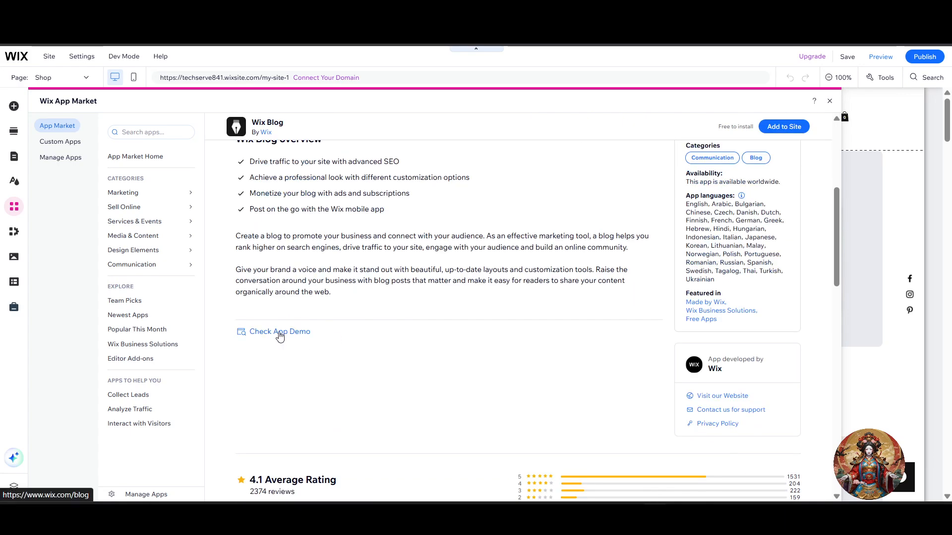
scroll(457, 347, "down", 9)
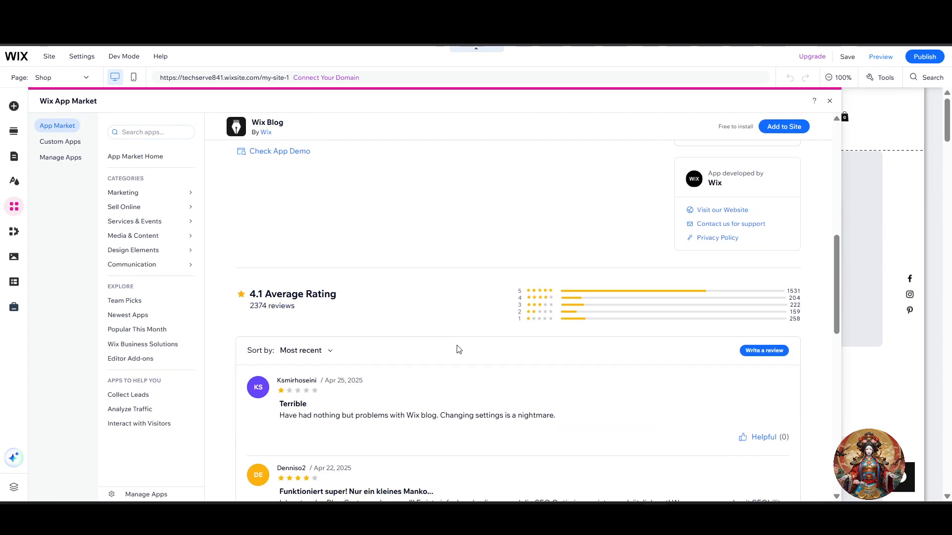
scroll(449, 373, "up", 14)
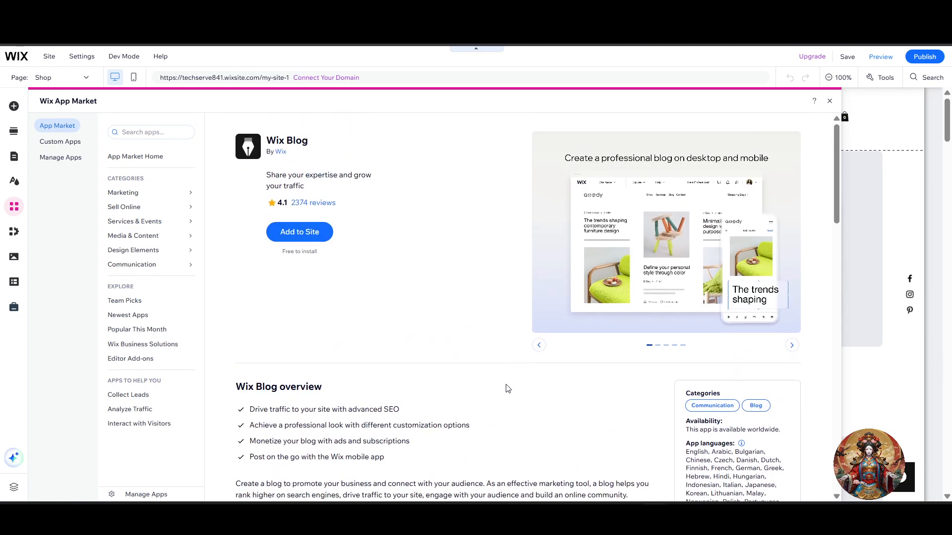
Add the Wix Blog app to the site and look over the new Blog page's sample posts.
left_click(312, 234)
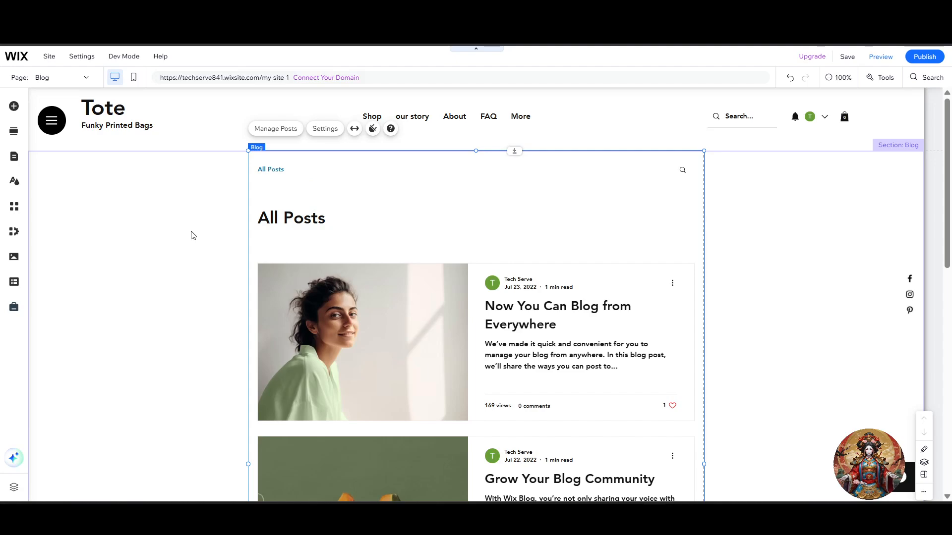
scroll(579, 303, "down", 10)
scroll(581, 303, "up", 10)
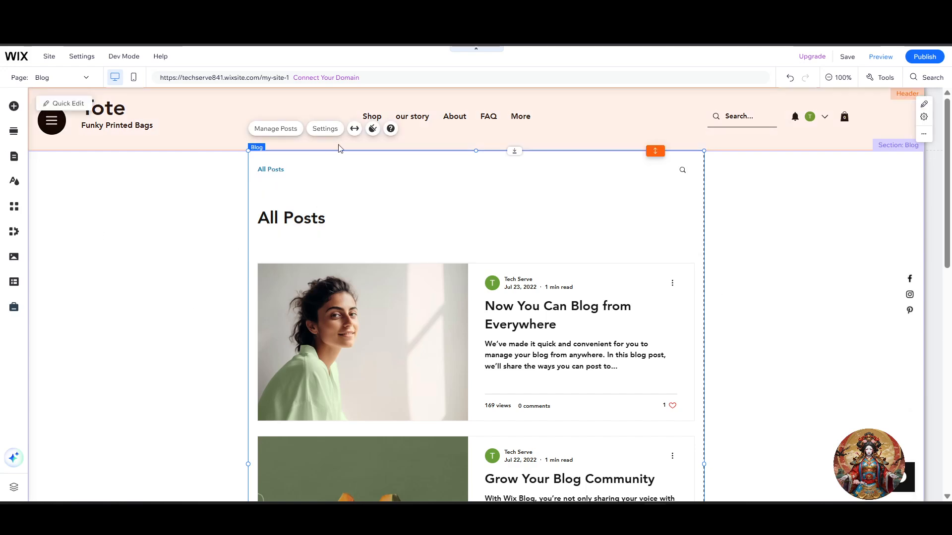
Open the display settings of the blog feed and move their window clear of the post details.
left_click(516, 281)
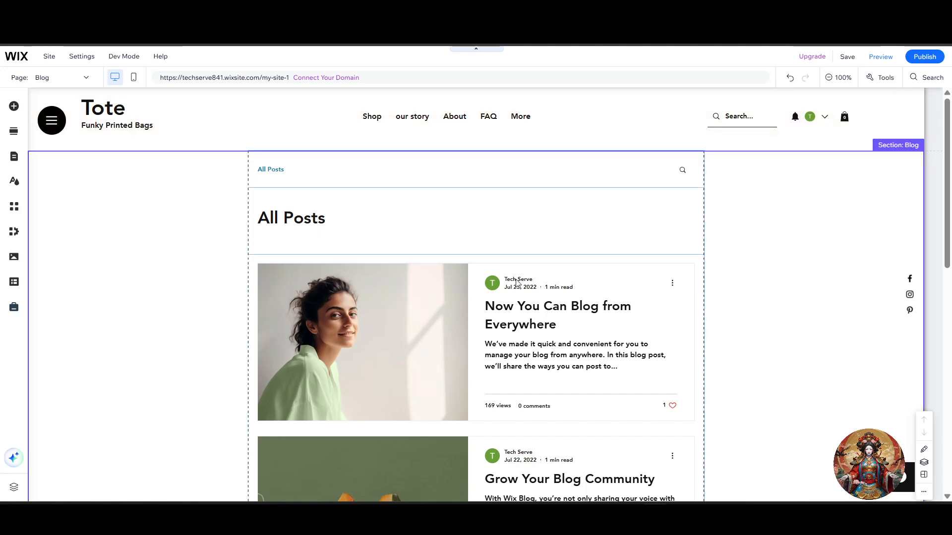
double_click(521, 328)
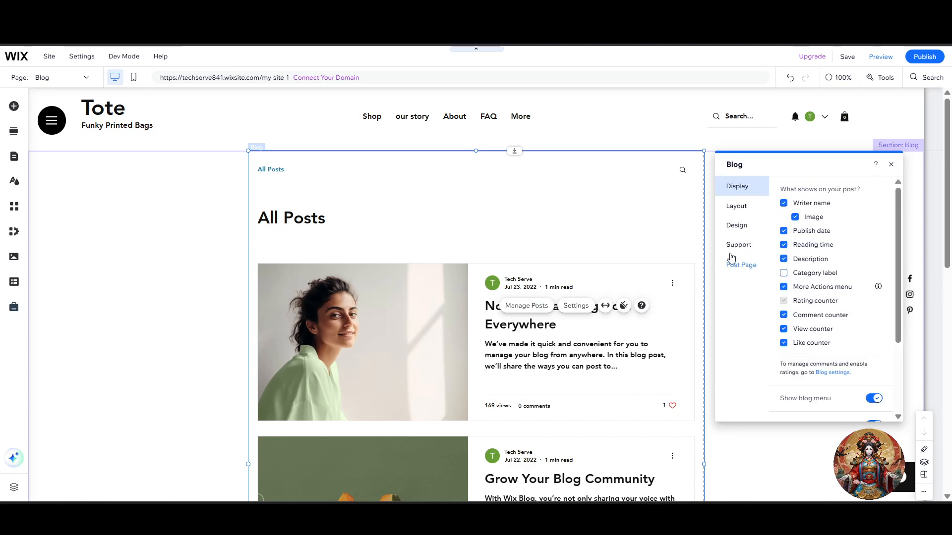
left_click_drag(769, 160, 672, 169)
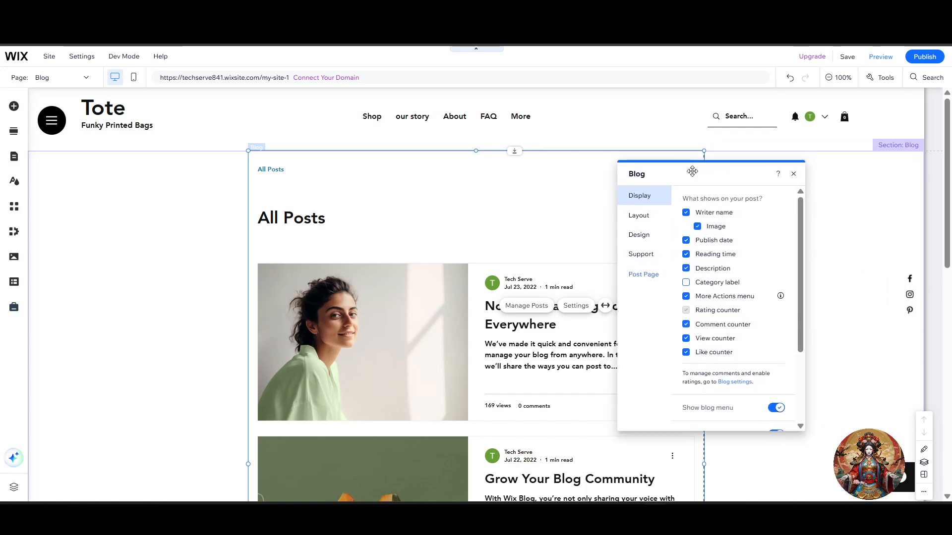
scroll(399, 250, "down", 6)
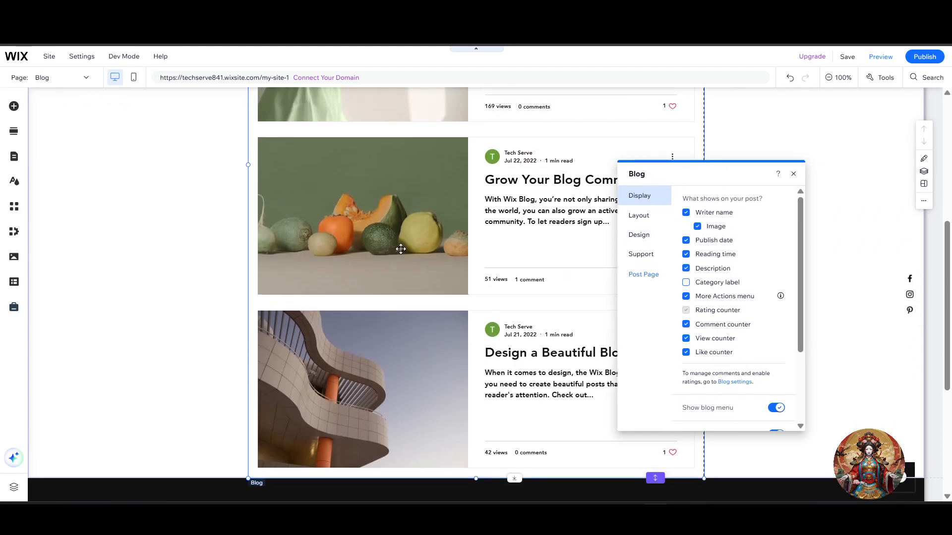
scroll(401, 249, "up", 6)
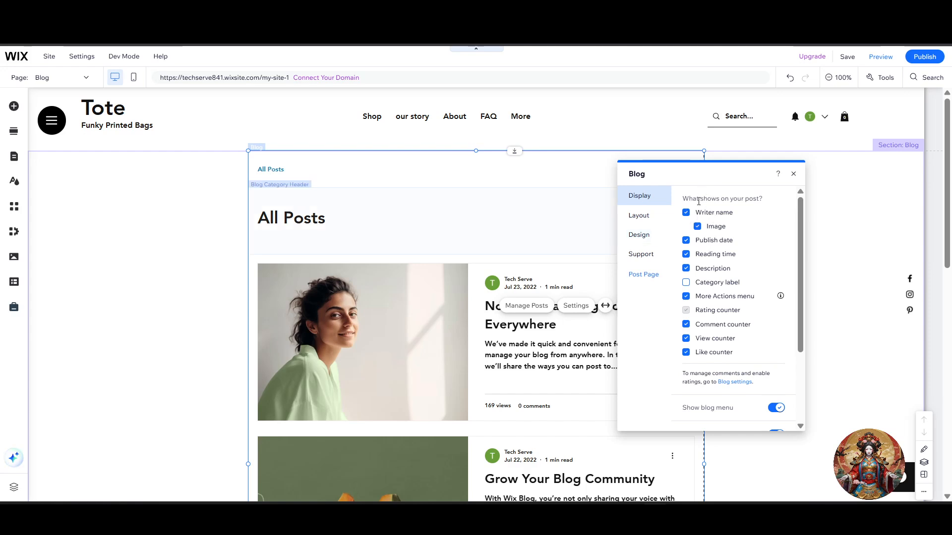
left_click_drag(691, 200, 763, 200)
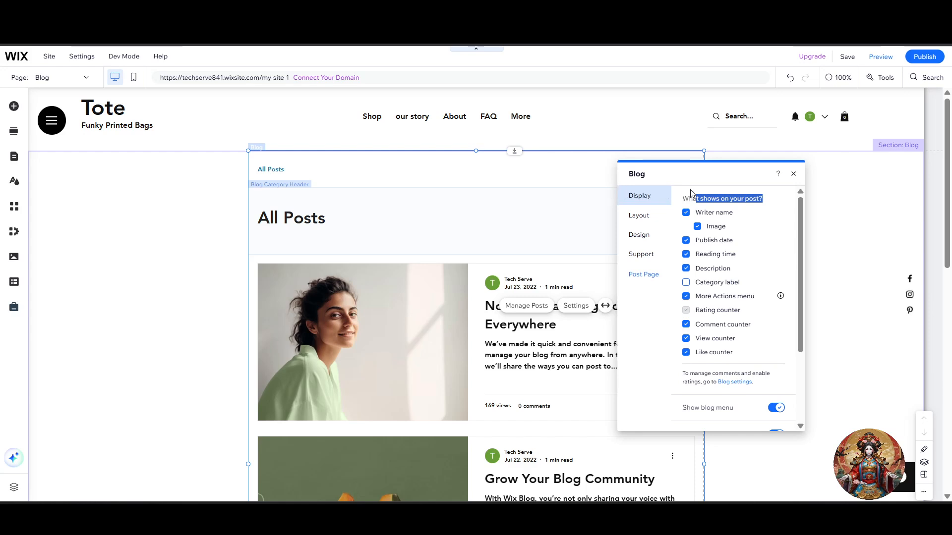
left_click_drag(730, 184, 293, 205)
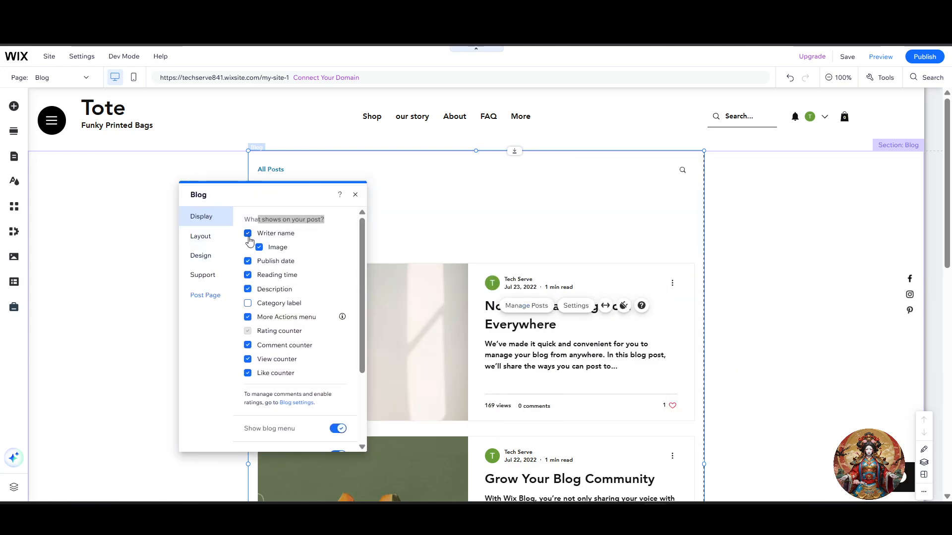
Try hiding the writer name and the writer image on the blog posts, restoring each one.
left_click(247, 233)
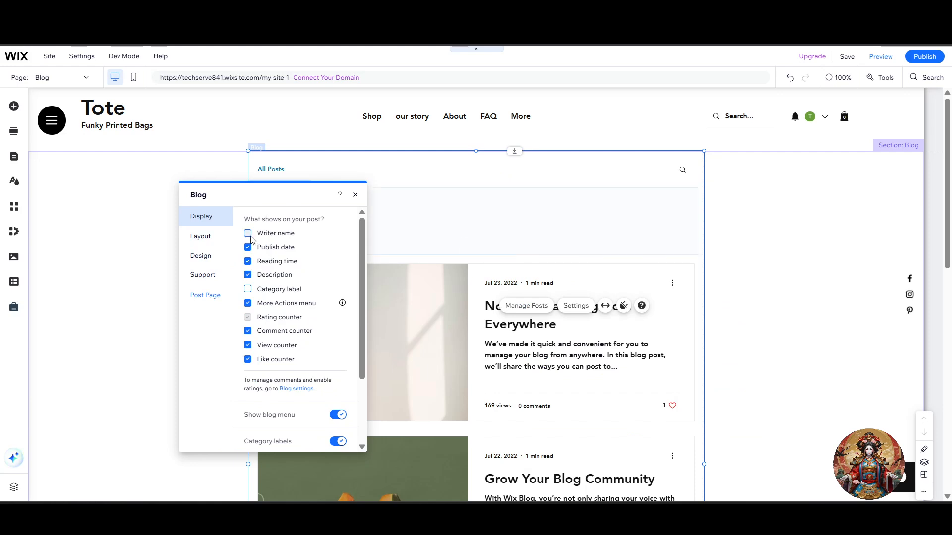
left_click(248, 234)
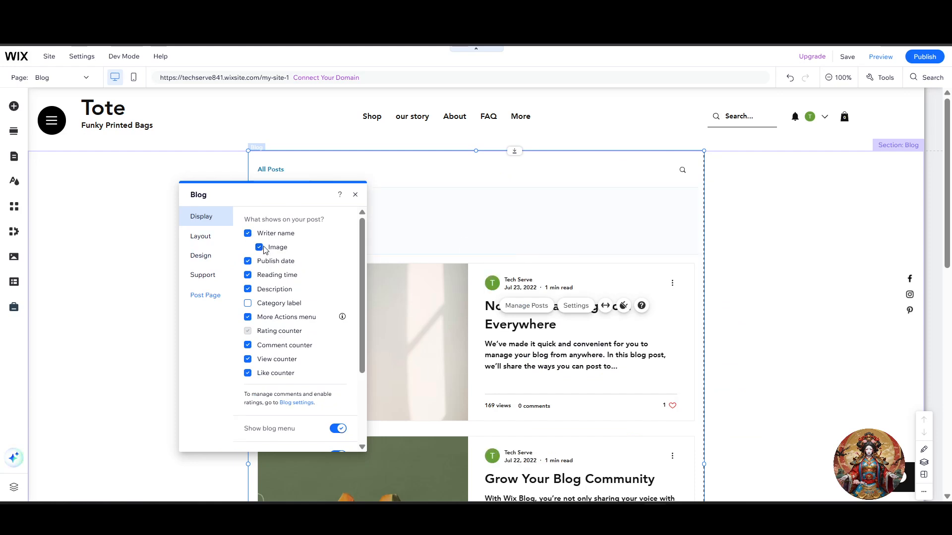
left_click(259, 248)
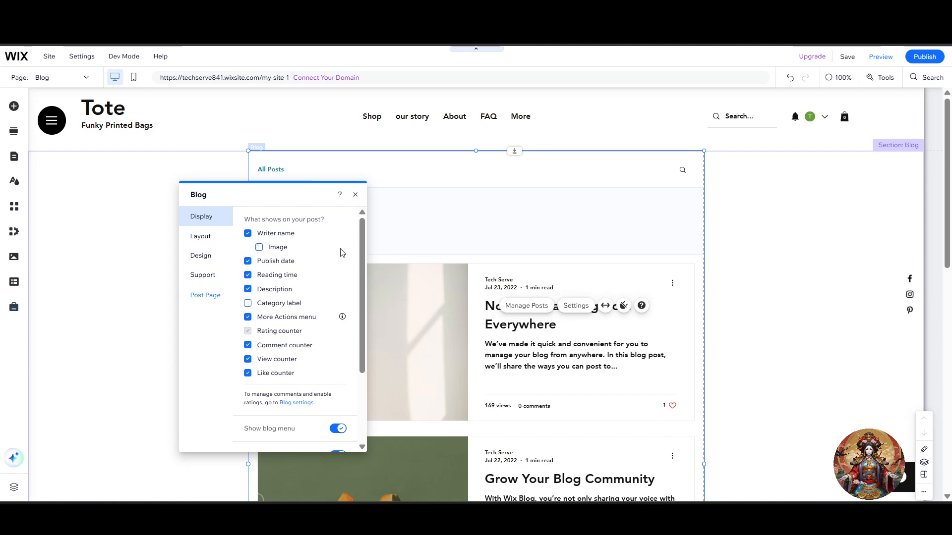
left_click(259, 248)
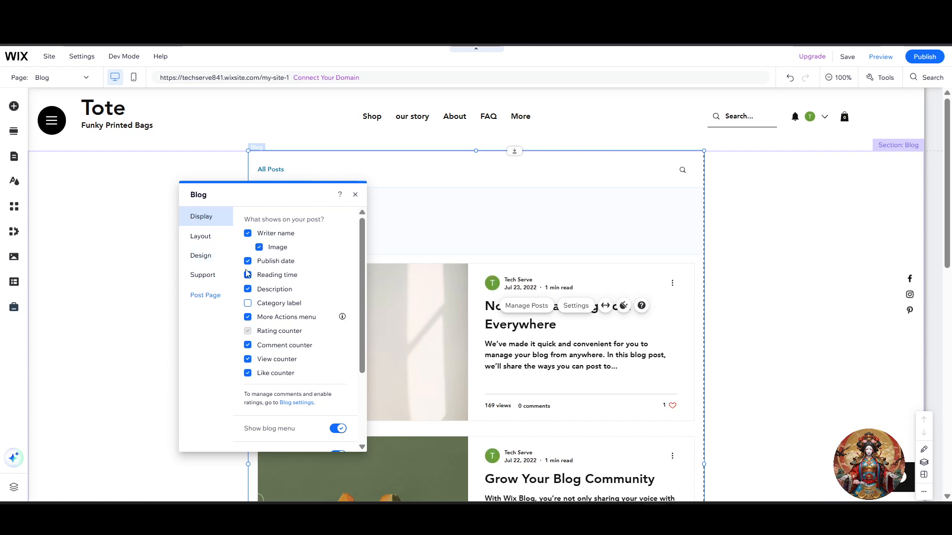
Try hiding the reading time and view counter on the posts, restore them, and review the remaining display options.
left_click(249, 265)
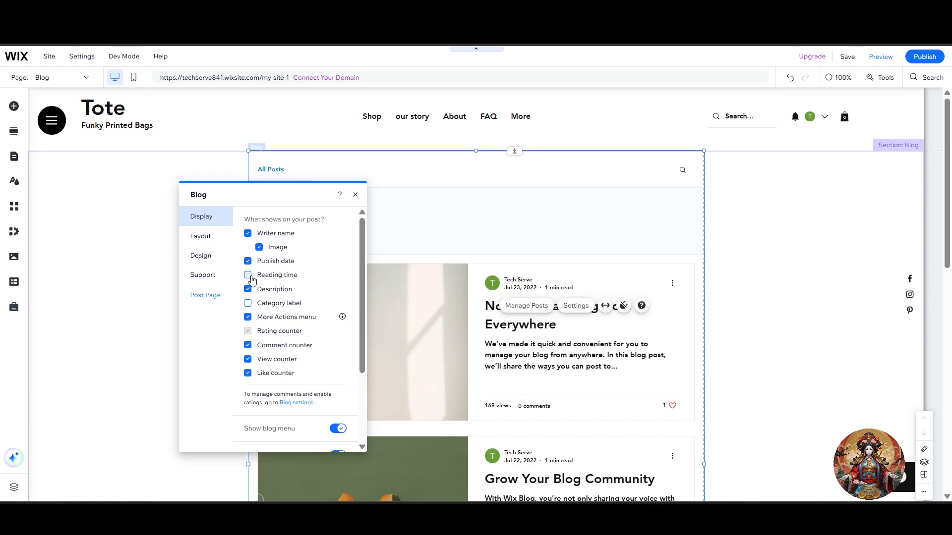
left_click(250, 278)
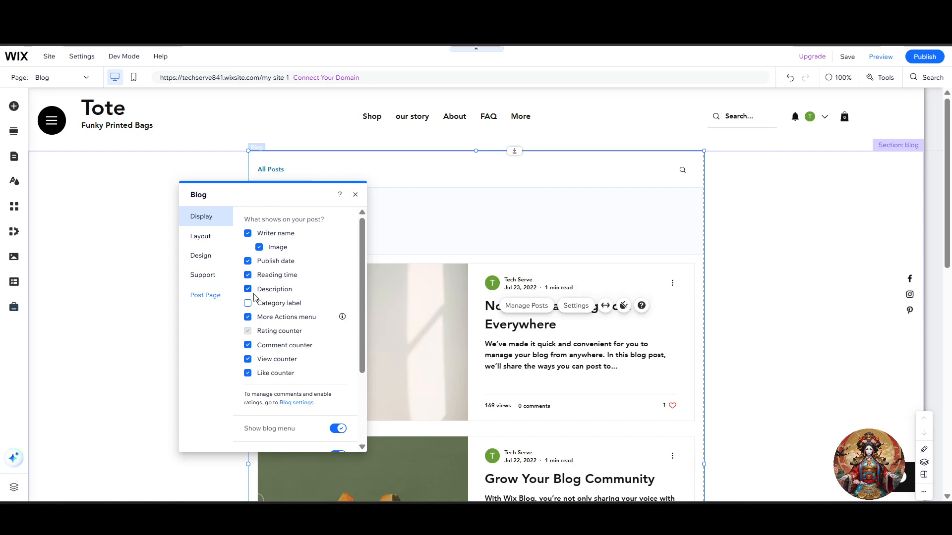
left_click(249, 290)
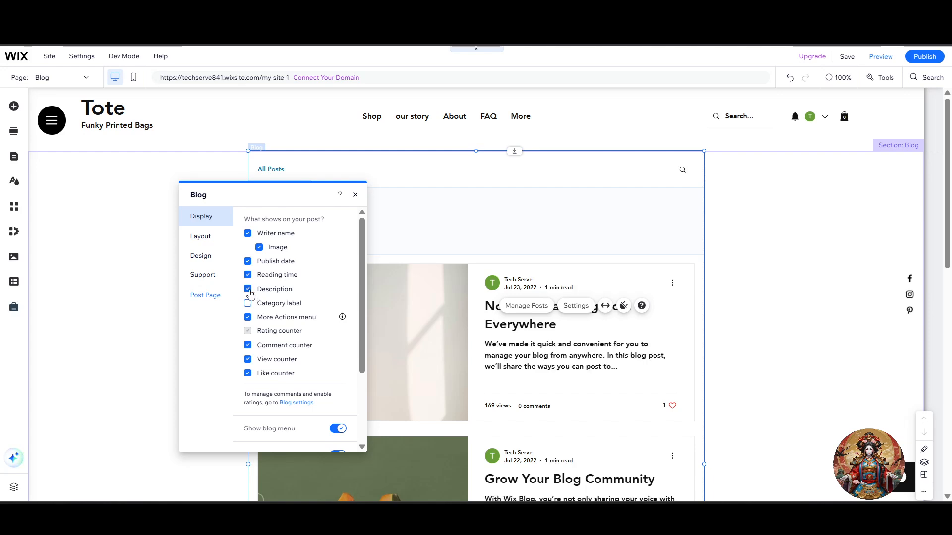
left_click(248, 317)
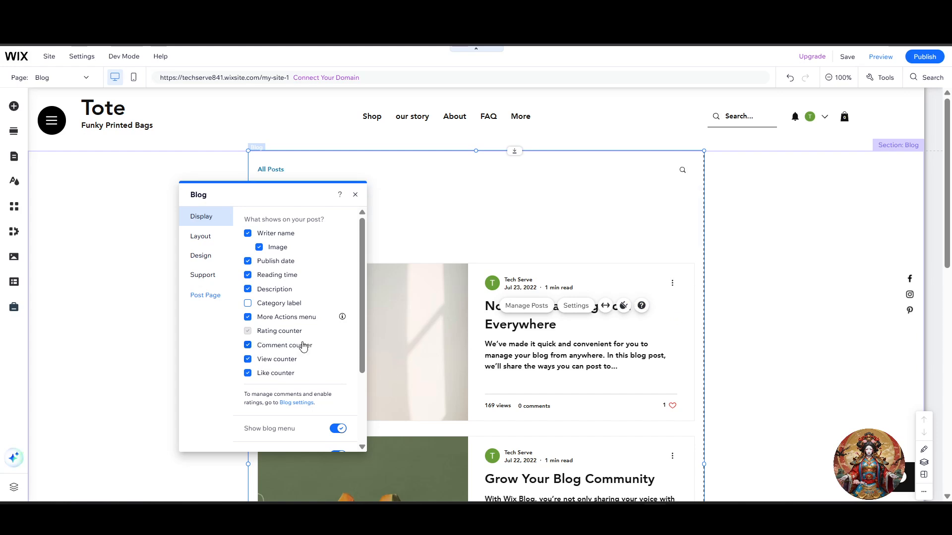
left_click(248, 359)
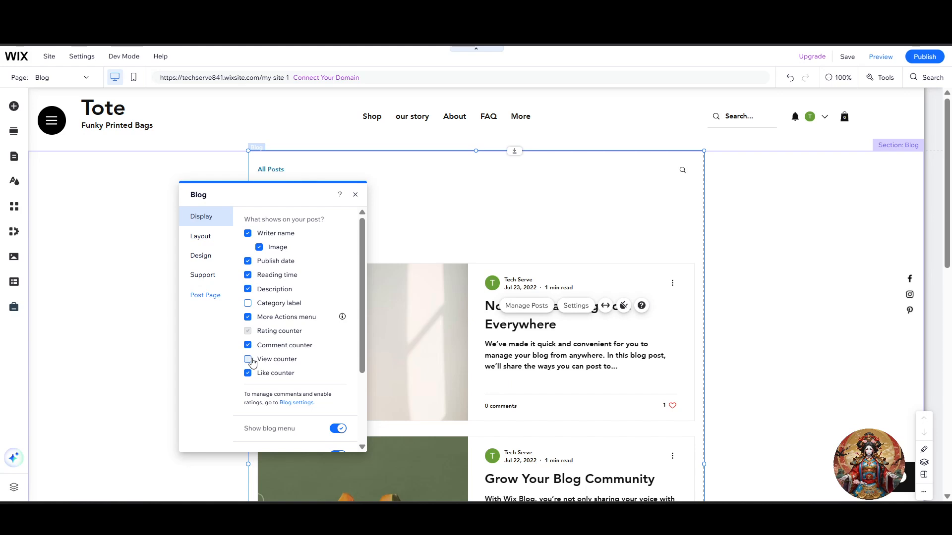
left_click(250, 361)
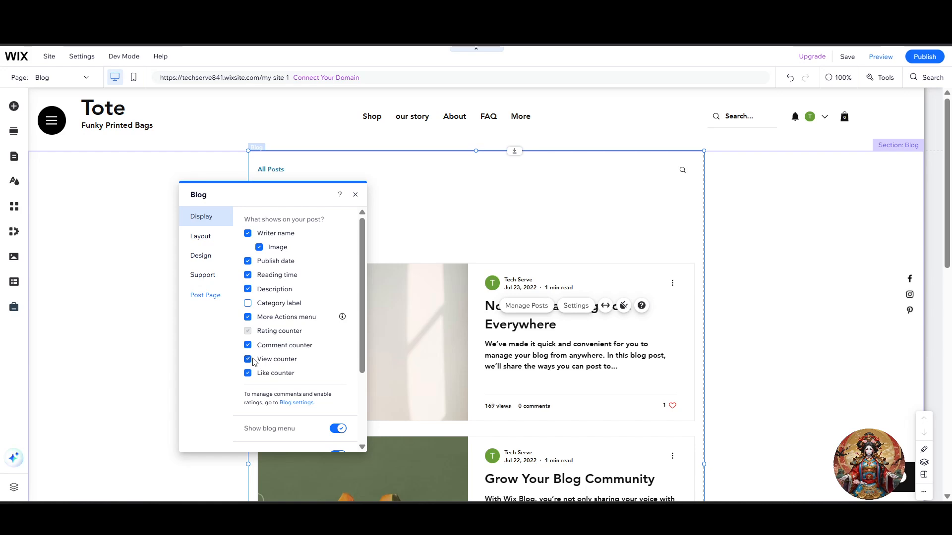
scroll(287, 375, "down", 3)
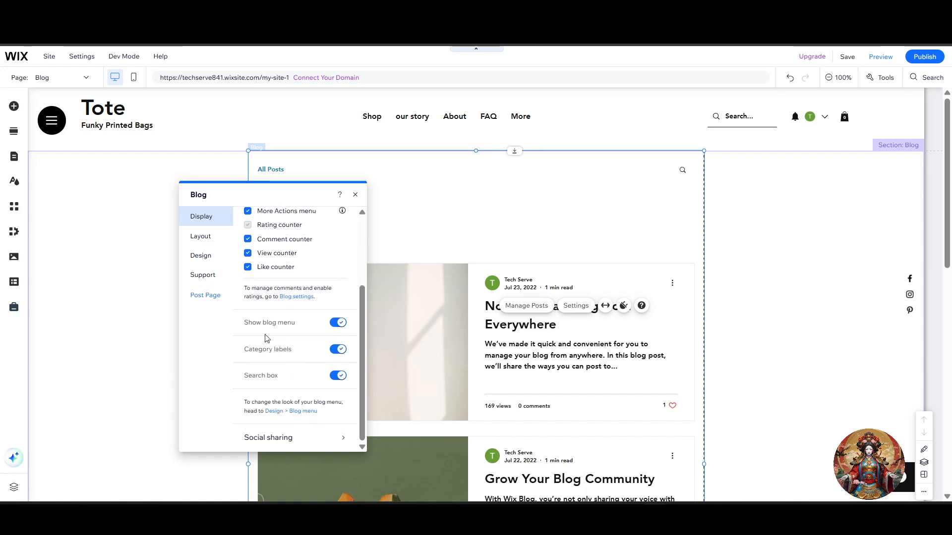
scroll(266, 338, "up", 3)
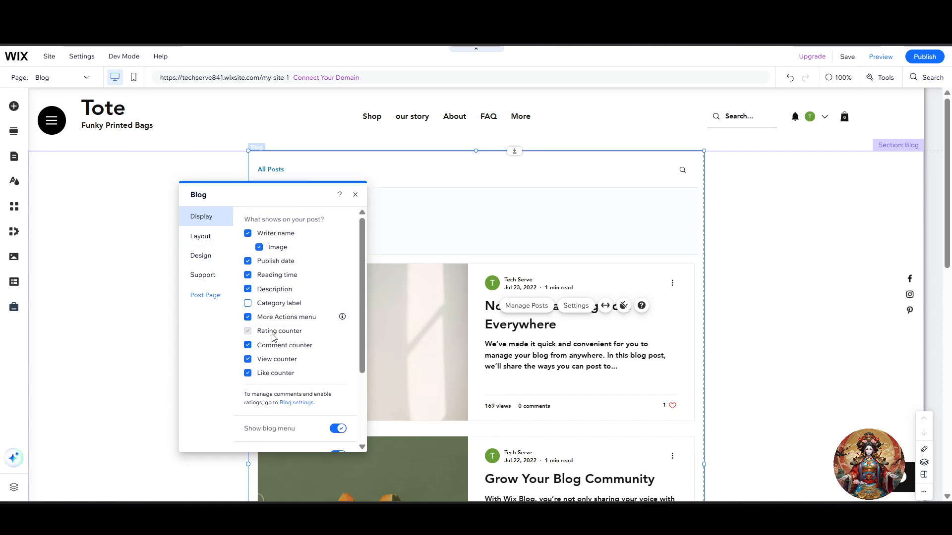
Try hiding the blog menu above the posts, check the feed without it, and restore it.
scroll(273, 337, "down", 2)
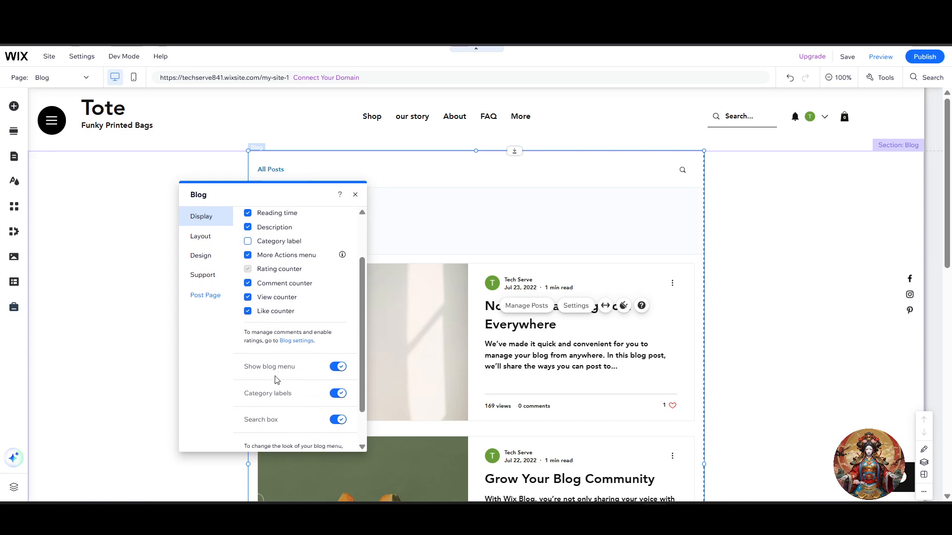
scroll(274, 357, "down", 2)
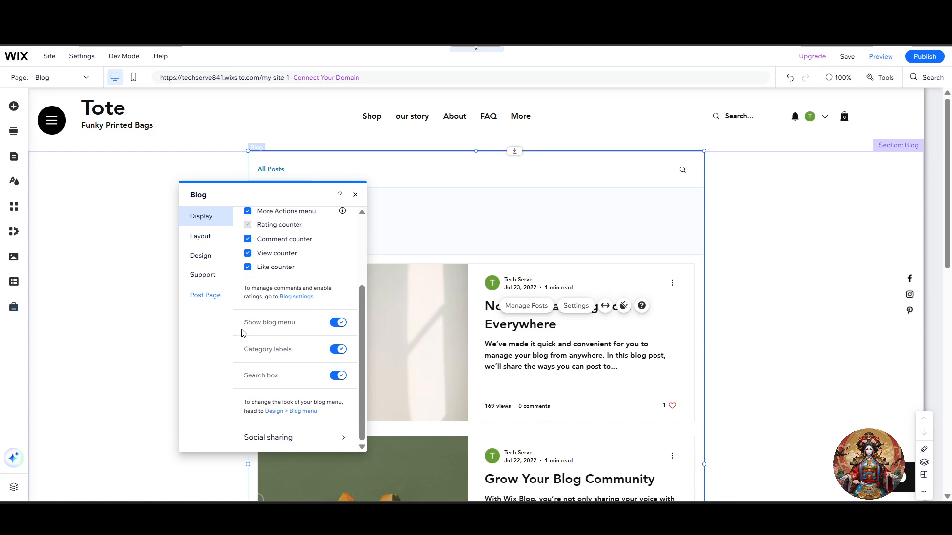
left_click(340, 323)
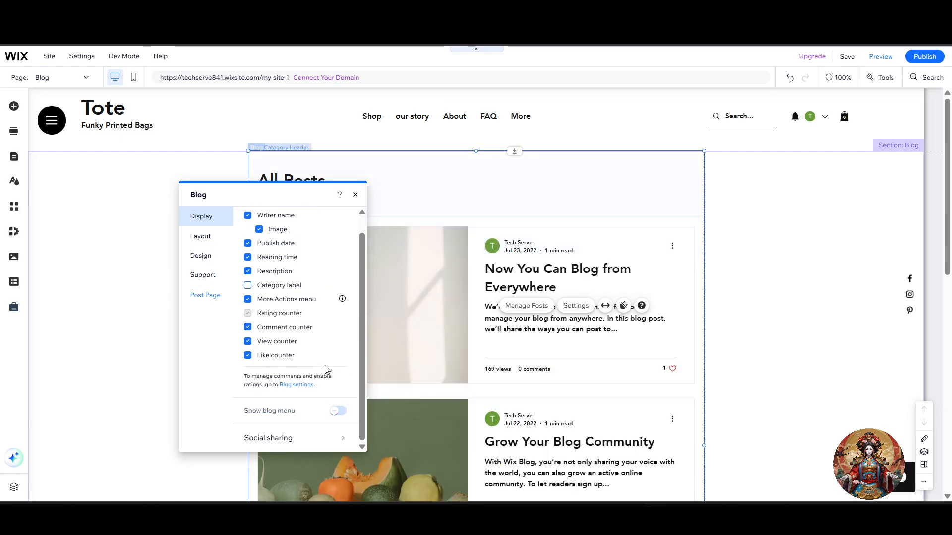
scroll(327, 424, "down", 3)
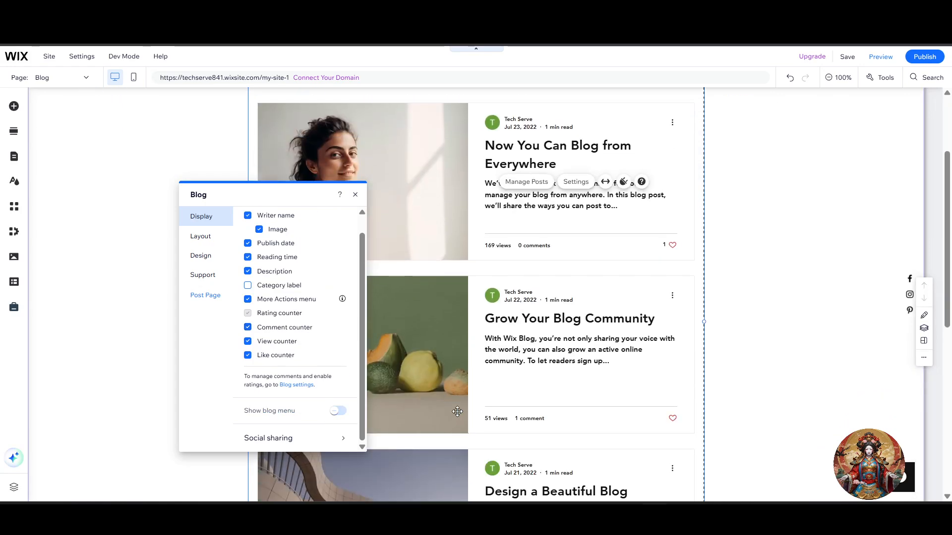
left_click(337, 411)
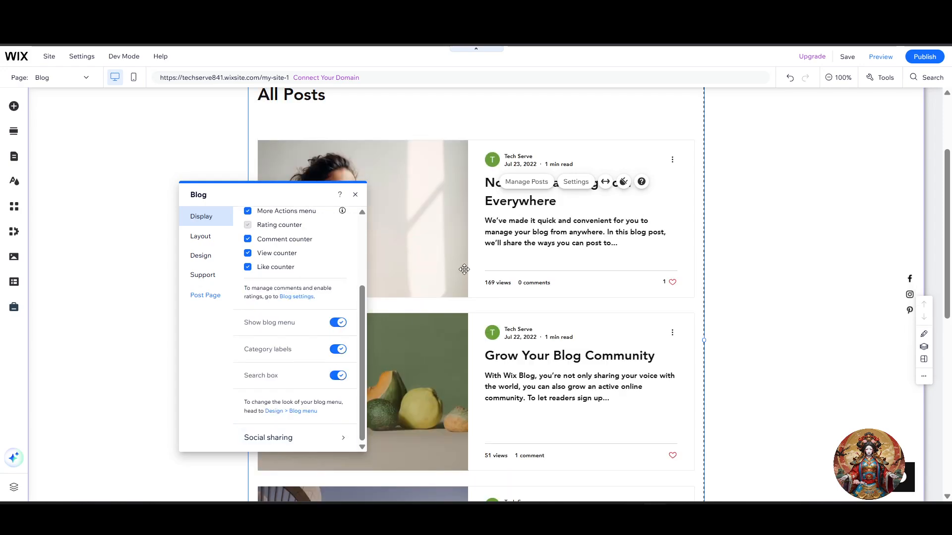
scroll(470, 315, "down", 8)
scroll(469, 315, "up", 7)
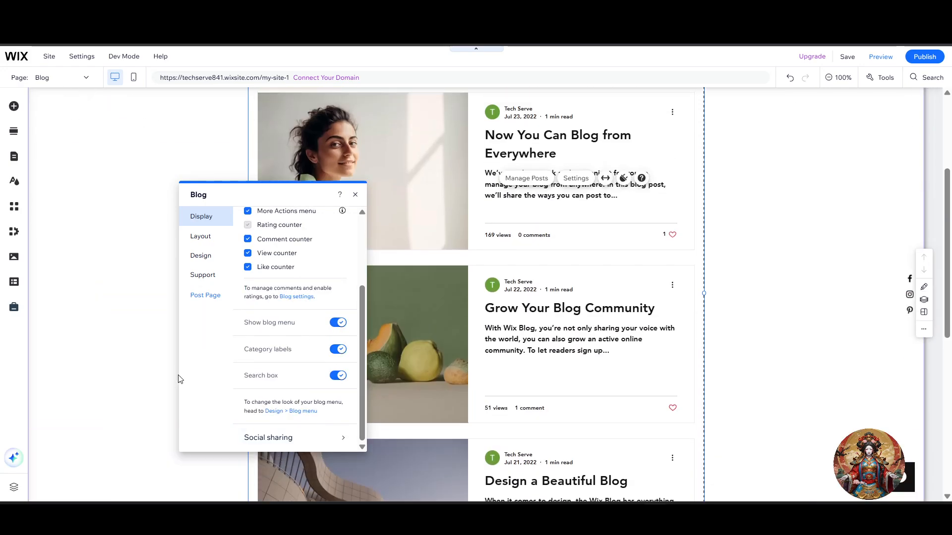
Try hiding the category labels and the search box in the blog menu, restoring each one.
left_click(343, 353)
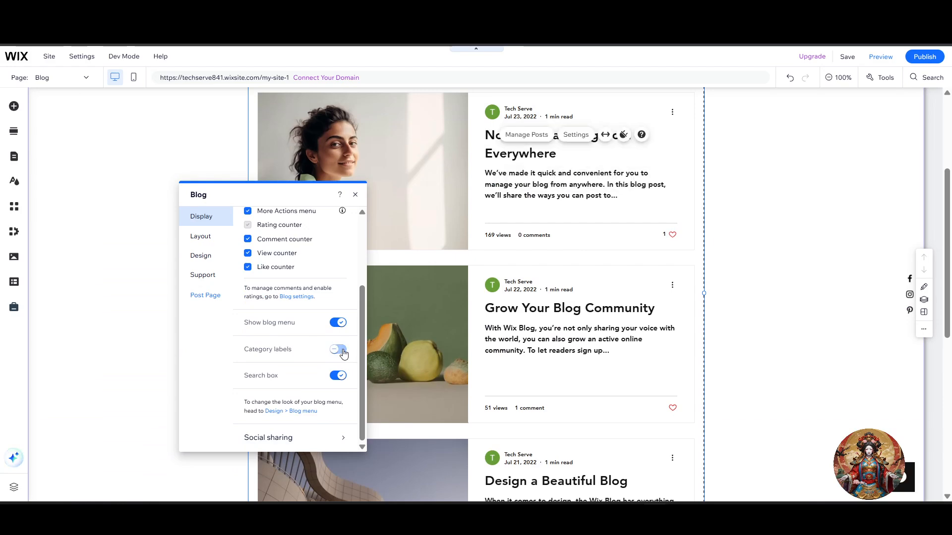
scroll(484, 389, "up", 3)
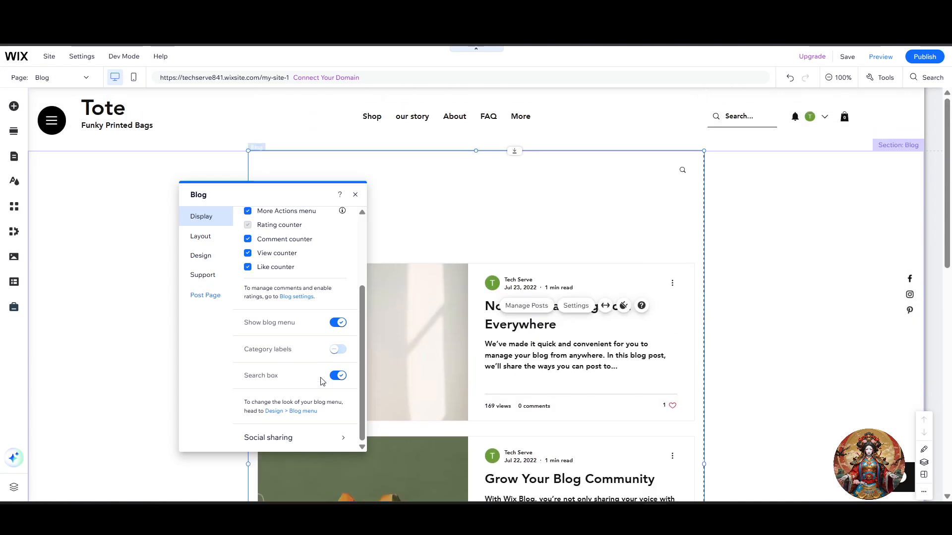
left_click(338, 352)
left_click(339, 378)
left_click(339, 379)
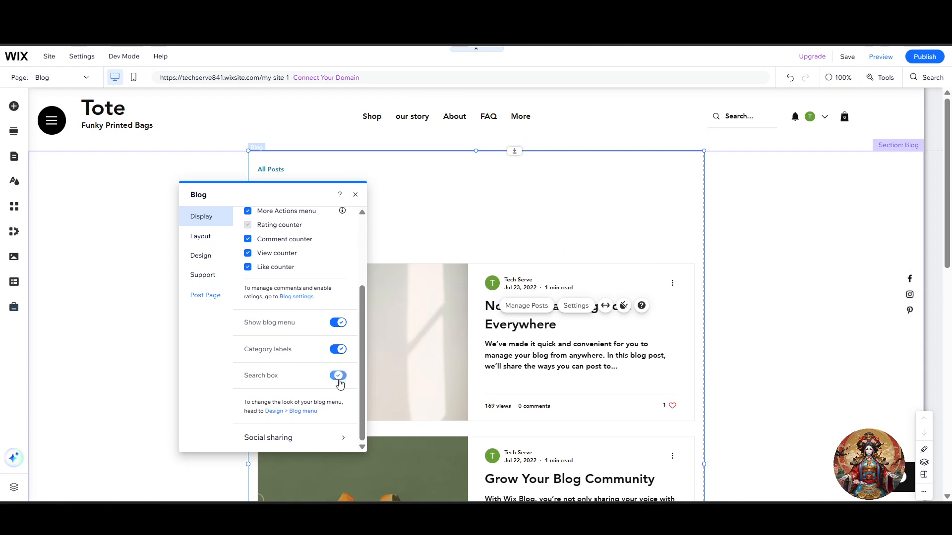
Review the social sharing options for the posts, try disabling social sharing, and enable it again.
left_click(303, 440)
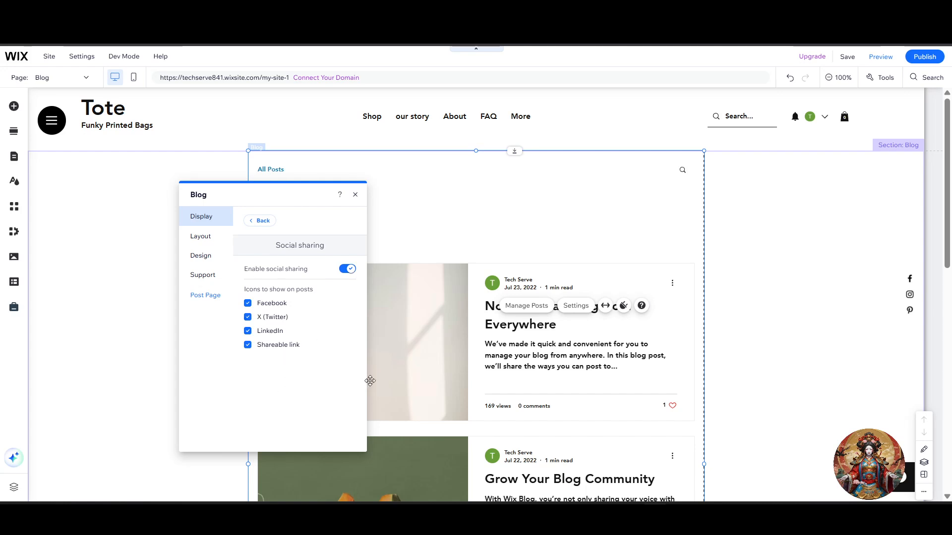
left_click(350, 274)
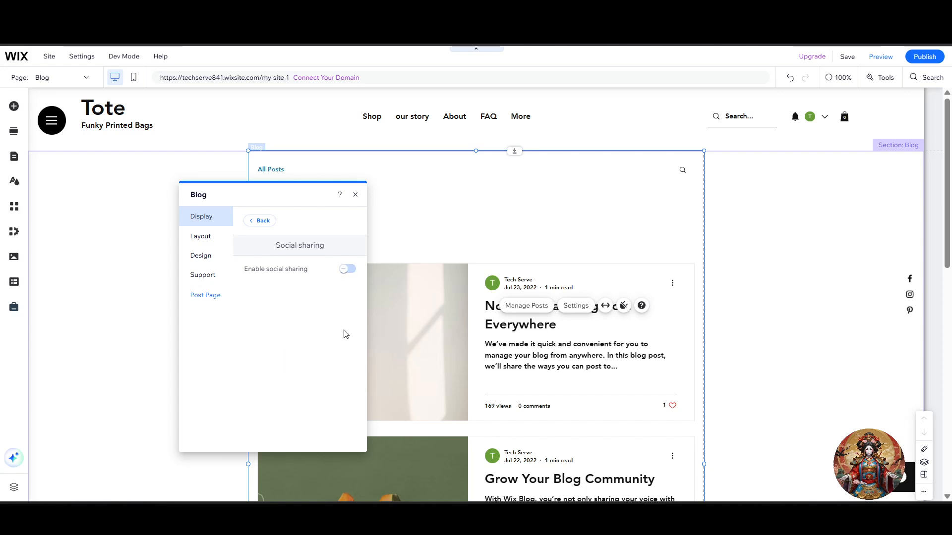
left_click(347, 272)
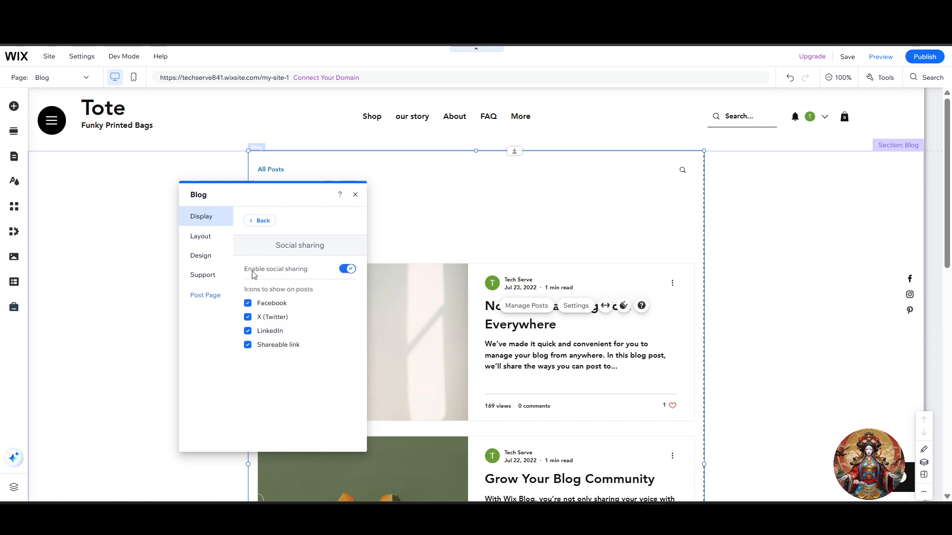
Open the layout settings of the all posts feed and move their window clear of the posts.
left_click(214, 239)
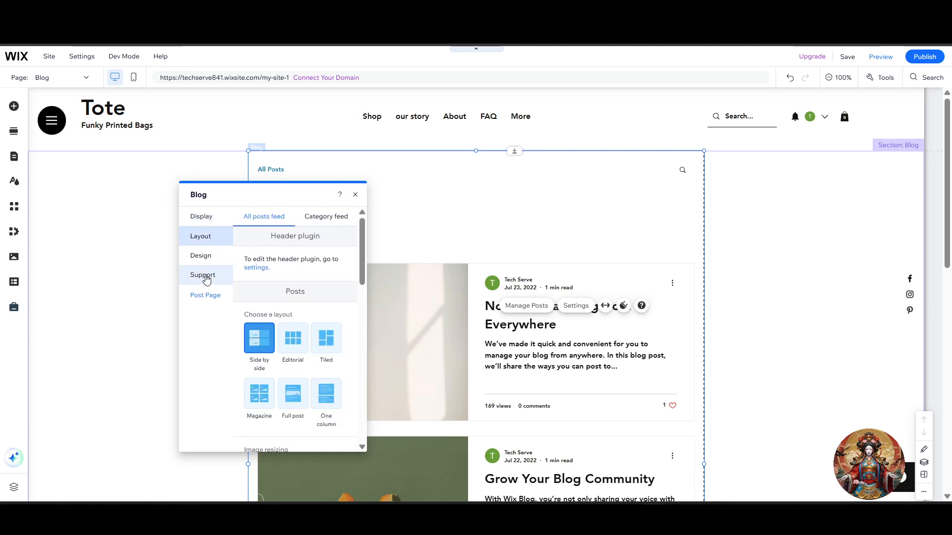
left_click_drag(242, 194, 133, 181)
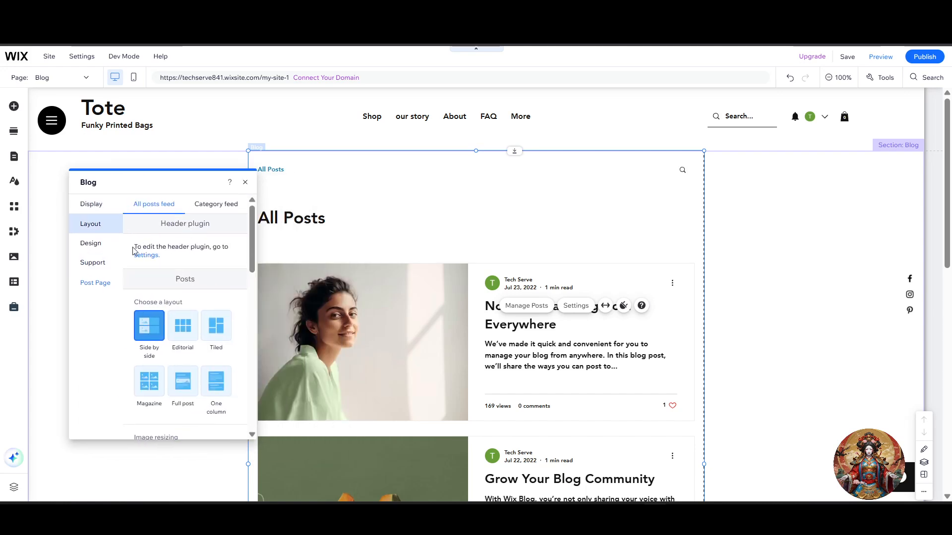
left_click_drag(133, 251, 220, 255)
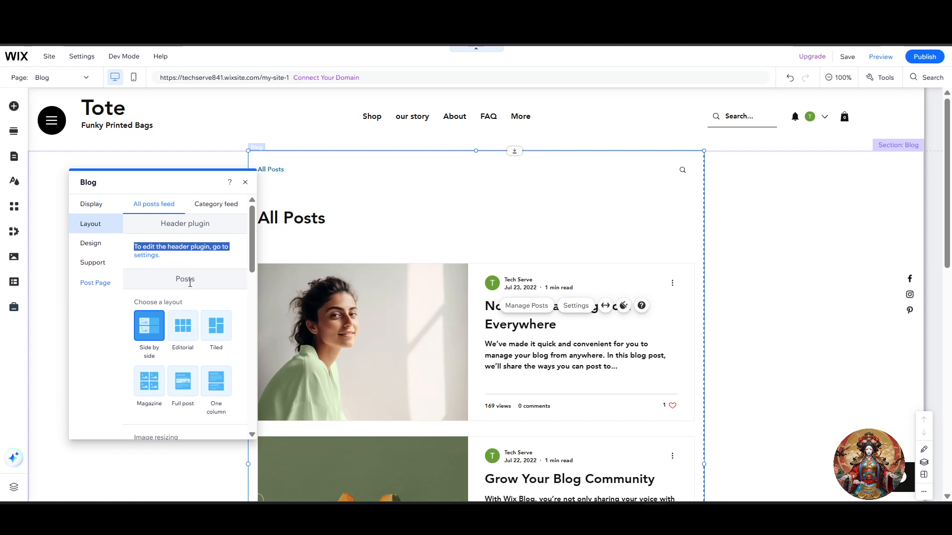
Try the Editorial and Tiled layouts for the posts, and settle on the Magazine layout with centered text.
left_click(187, 333)
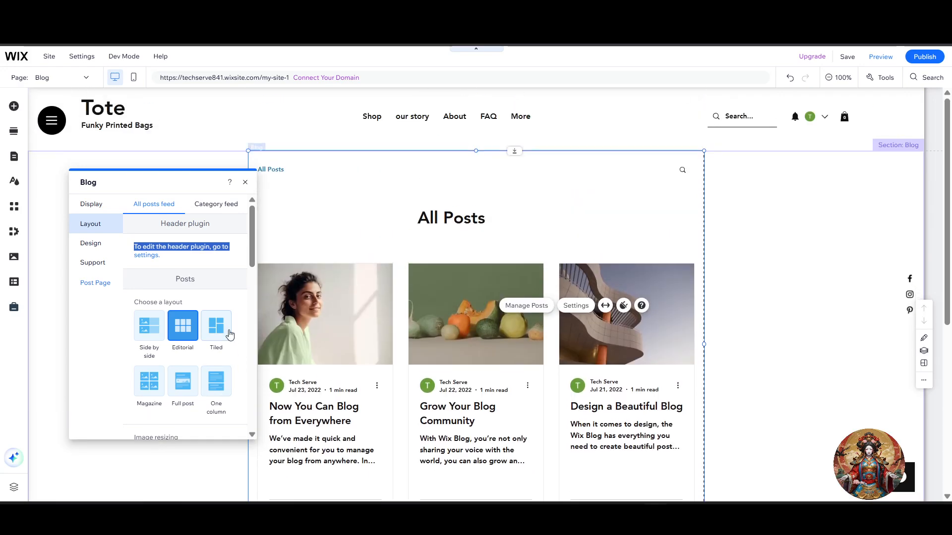
left_click(229, 335)
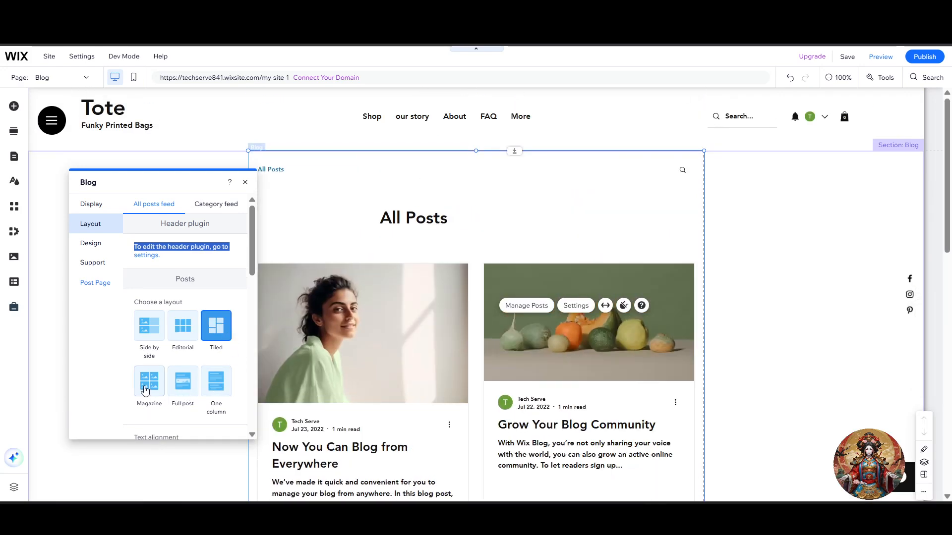
left_click(145, 384)
scroll(179, 409, "down", 1)
scroll(403, 367, "down", 3)
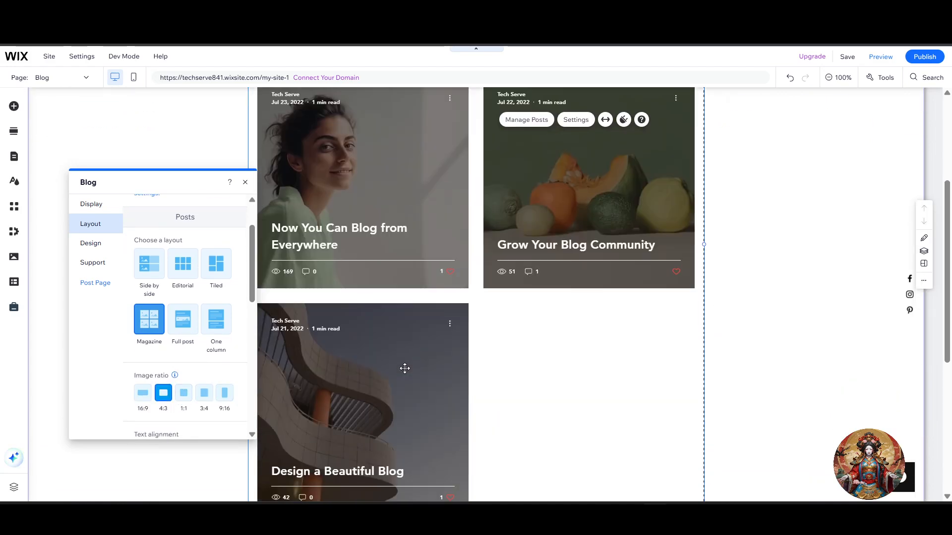
scroll(189, 390, "down", 2)
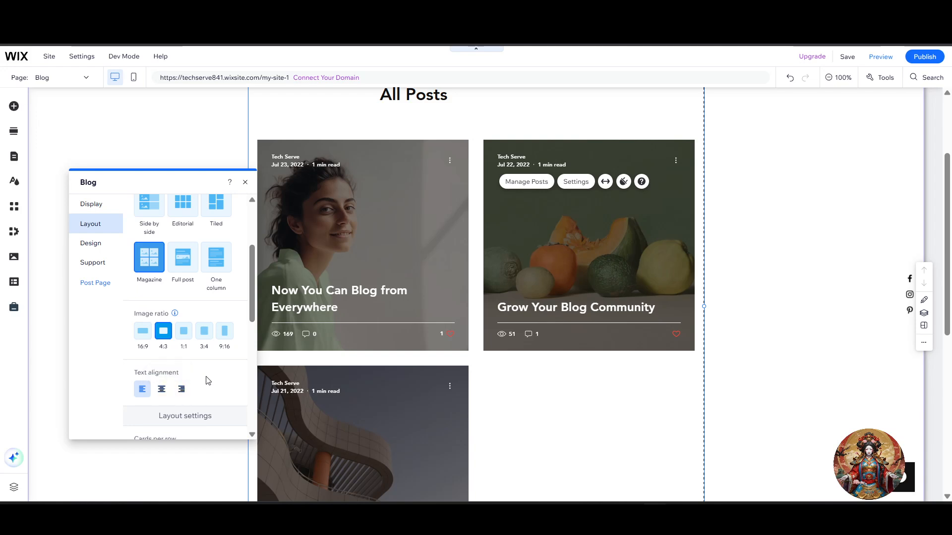
left_click(165, 398)
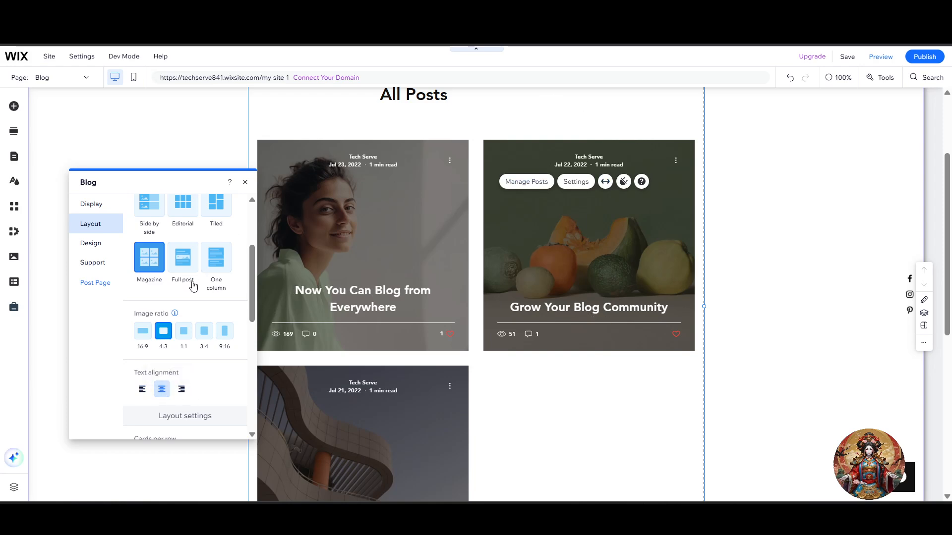
Try arranging the cards by a set number of posts per row, and return them to Fit to screen.
scroll(192, 286, "down", 1)
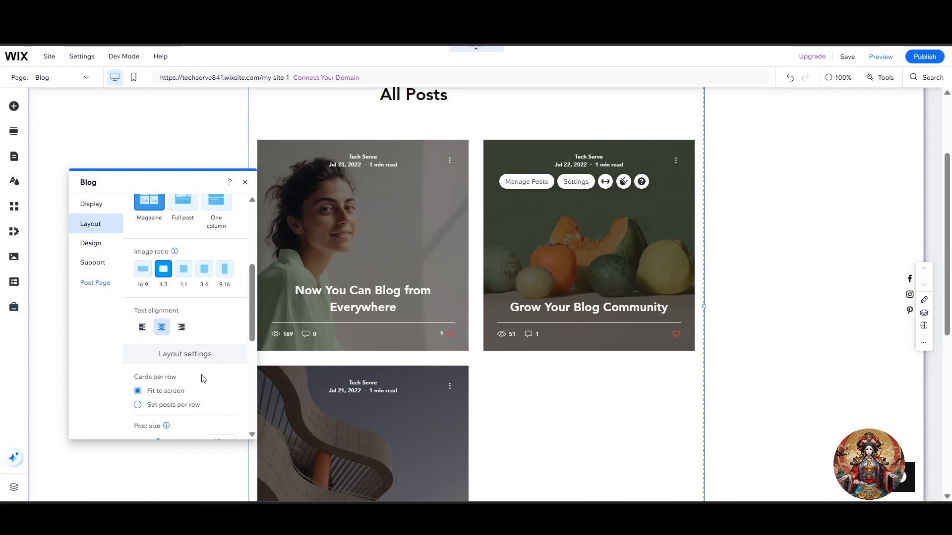
scroll(203, 379, "down", 1)
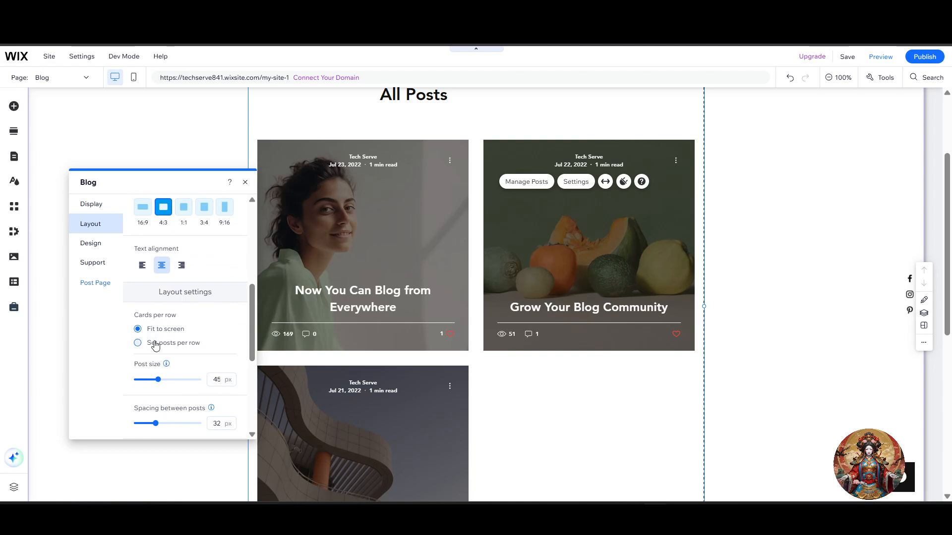
left_click(138, 346)
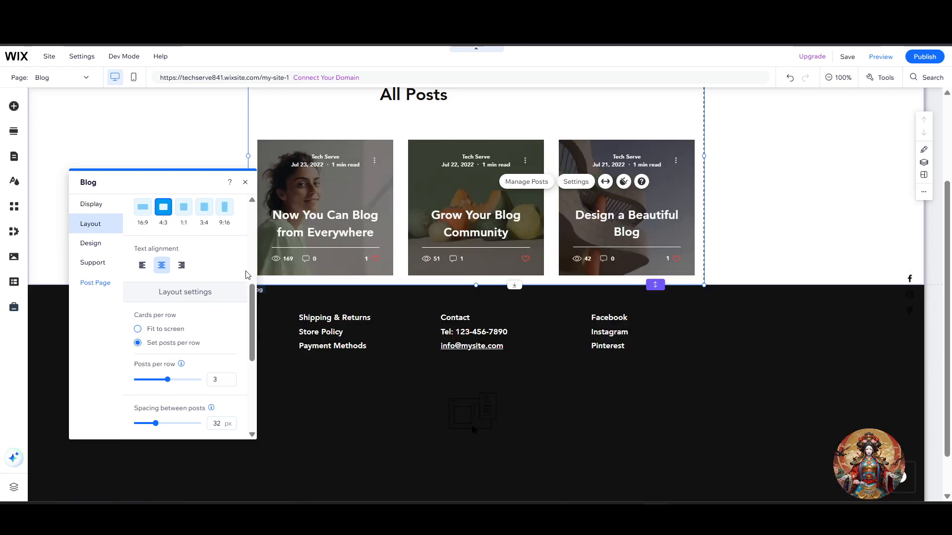
left_click(153, 331)
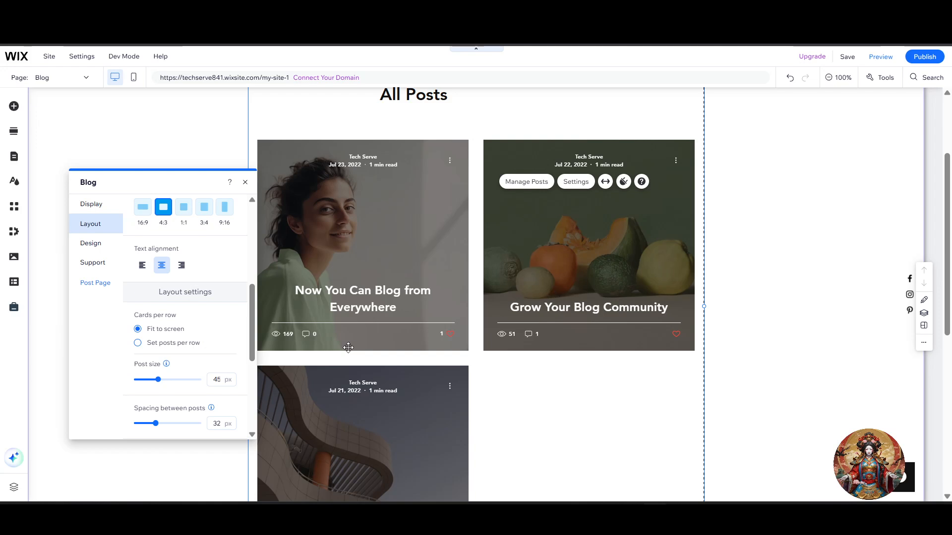
Set the post size to 53 px and the spacing between posts to 49 px.
scroll(180, 316, "down", 2)
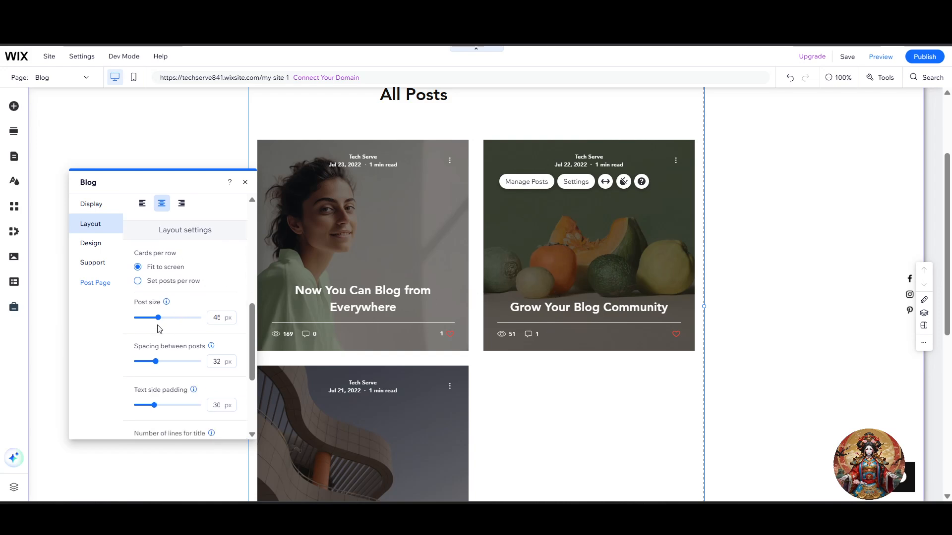
mouse_move(164, 318)
left_mouse_down()
mouse_move(156, 318)
mouse_move(177, 318)
mouse_move(147, 319)
mouse_move(192, 323)
mouse_move(166, 321)
left_mouse_up()
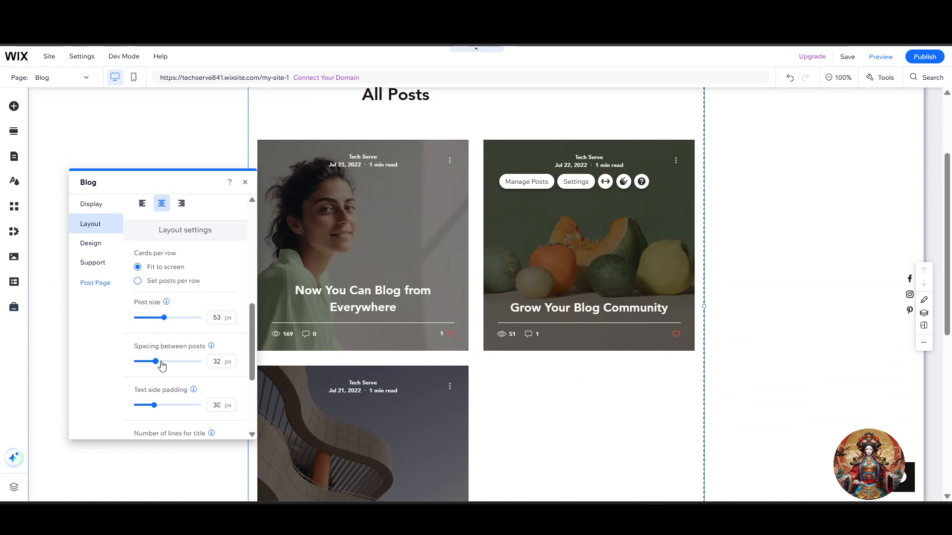
left_click_drag(159, 363, 167, 361)
Set the text side padding of the posts to 54 px.
scroll(173, 373, "down", 2)
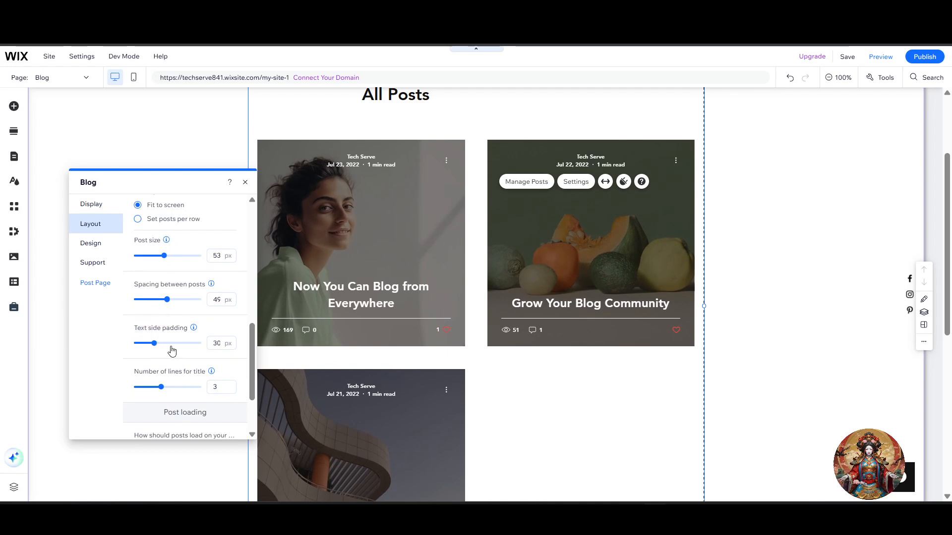
mouse_move(157, 344)
mouse_move(156, 345)
left_mouse_down()
mouse_move(198, 349)
mouse_move(172, 347)
left_mouse_up()
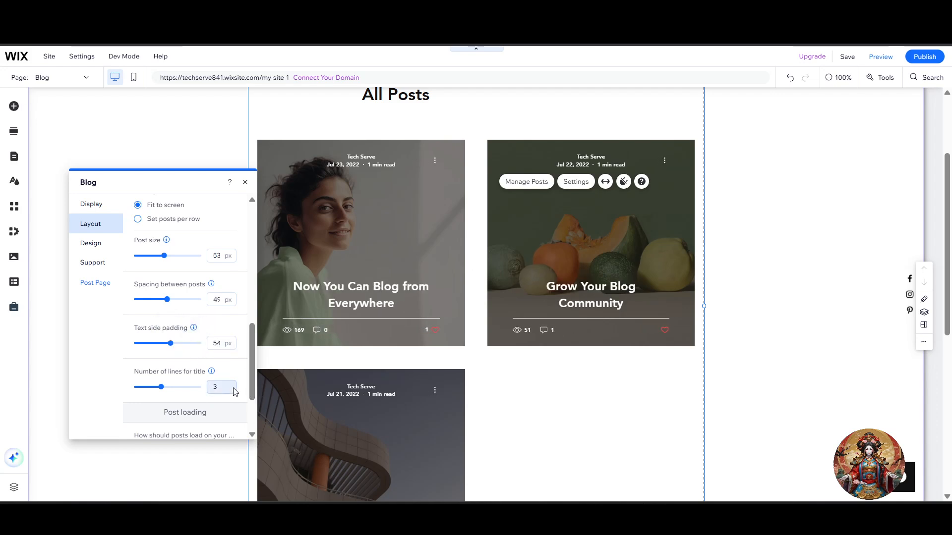
Review the post loading options, set the posts per scroll to 7, and check the feed.
scroll(213, 388, "down", 2)
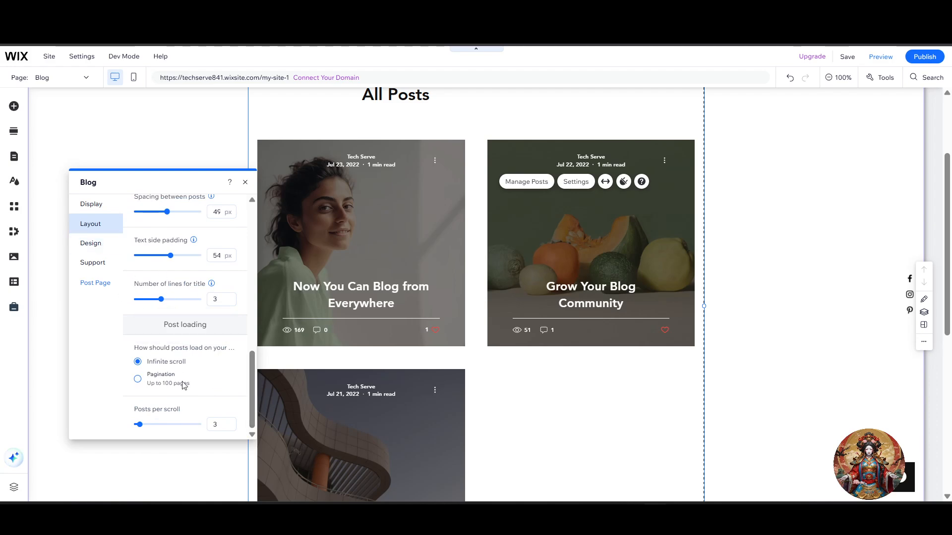
left_click_drag(134, 347, 230, 347)
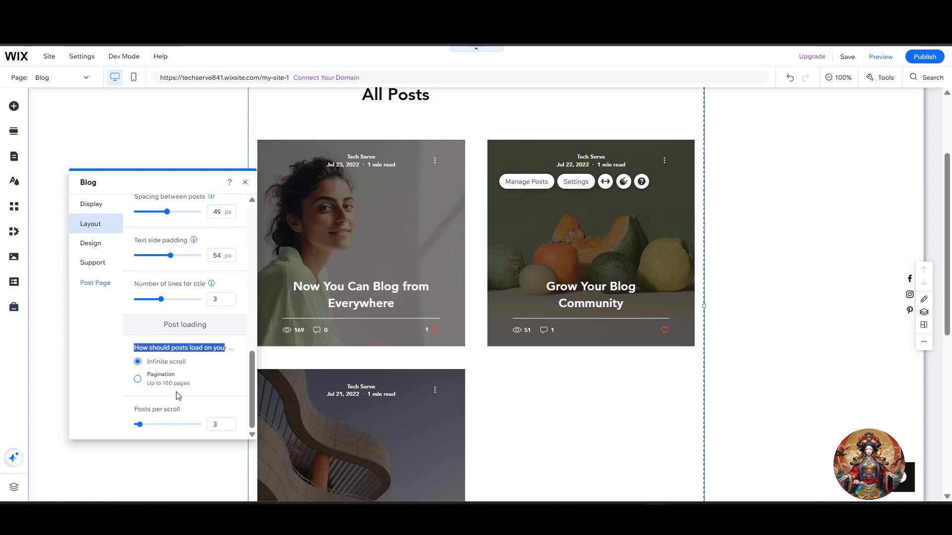
left_click(184, 370)
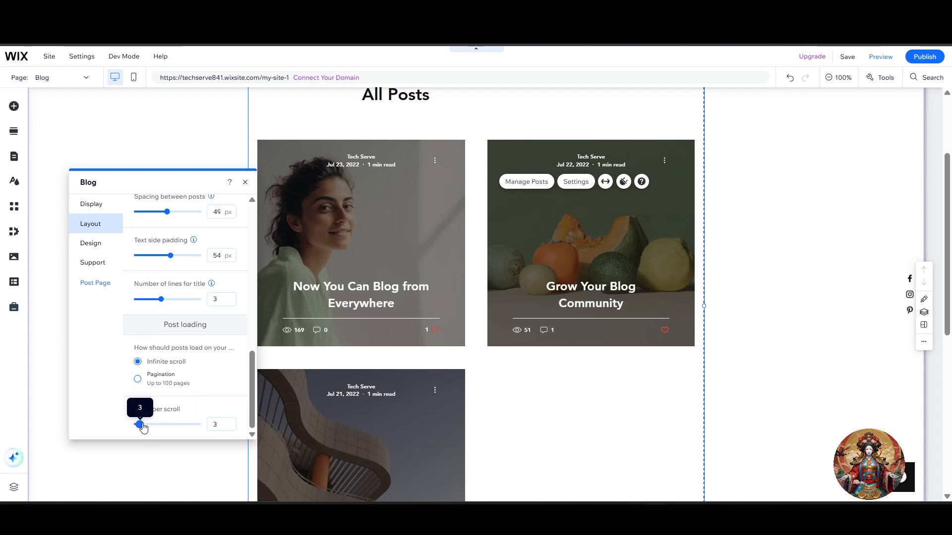
scroll(527, 403, "down", 3)
left_click_drag(138, 424, 152, 425)
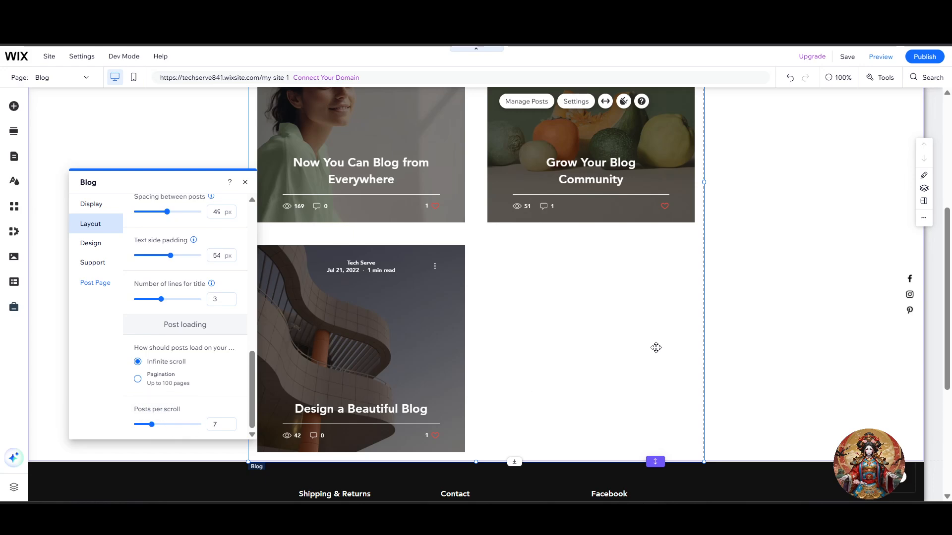
scroll(653, 349, "down", 6)
scroll(494, 322, "up", 7)
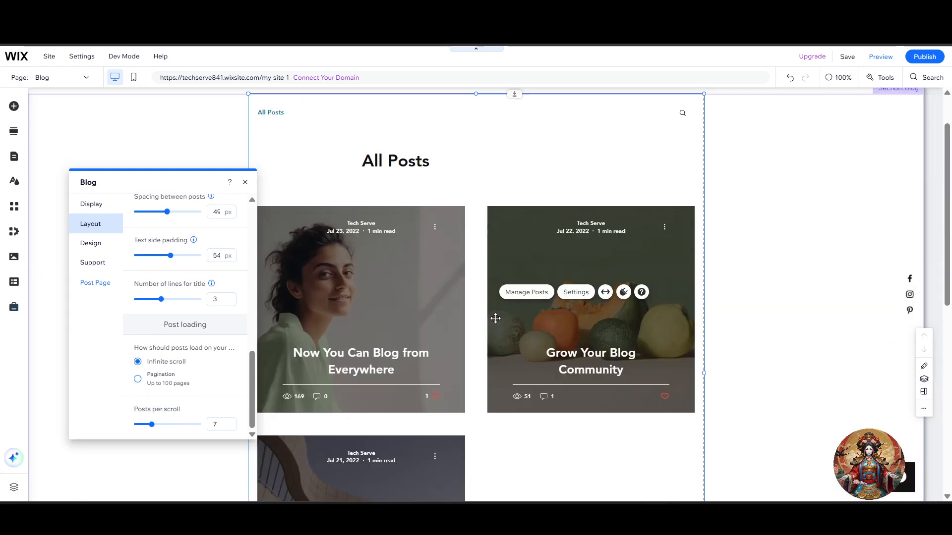
scroll(495, 320, "down", 5)
scroll(495, 321, "up", 5)
scroll(617, 344, "down", 4)
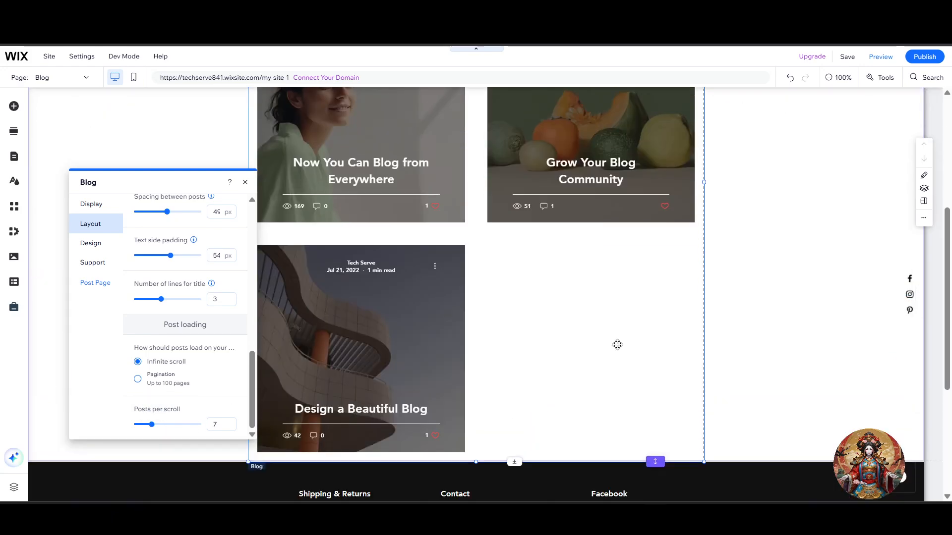
scroll(669, 380, "up", 1)
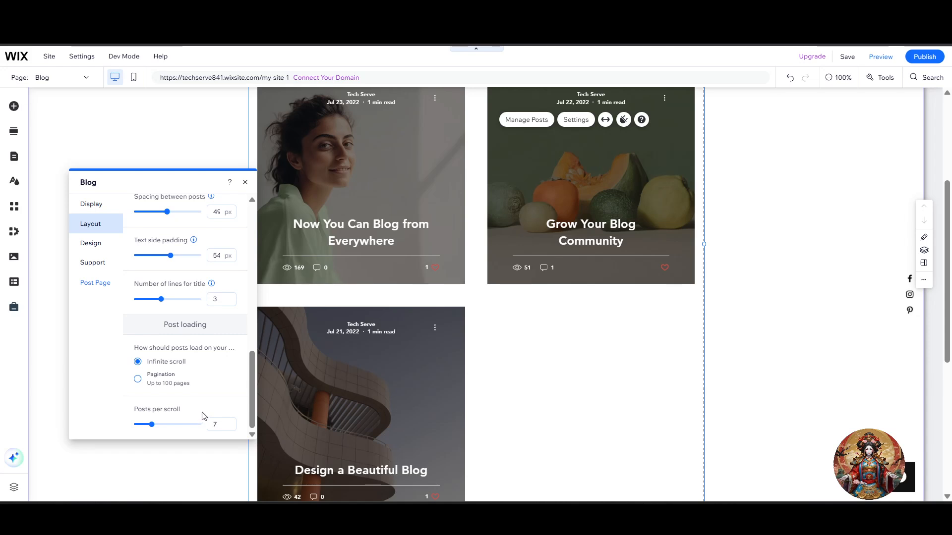
Set the font color of the blog's navigation design to red and check the feed.
left_click(85, 243)
left_click(185, 219)
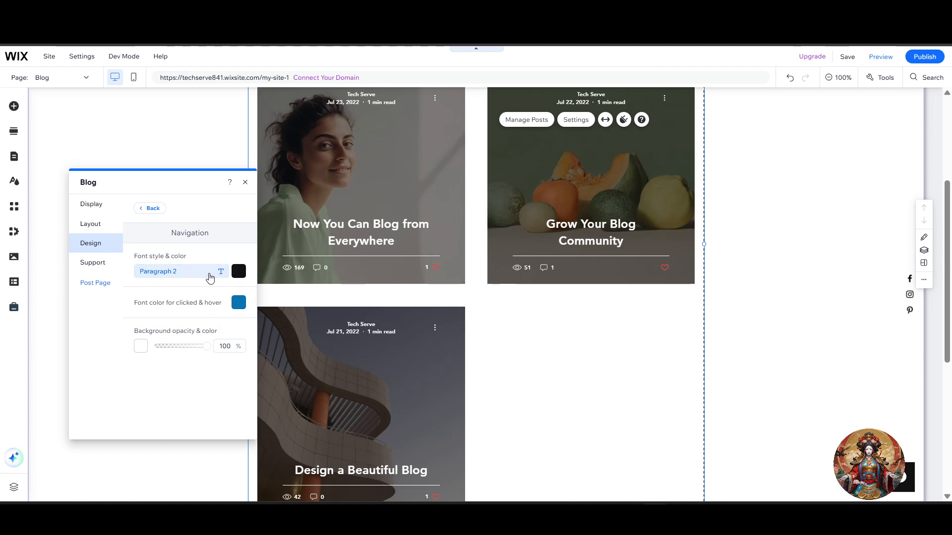
left_click(188, 272)
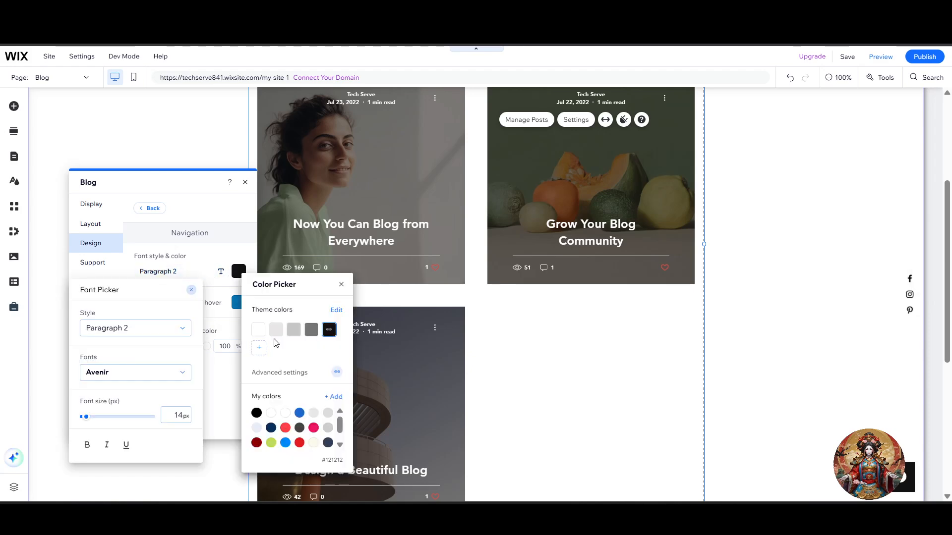
left_click(285, 428)
left_click(173, 395)
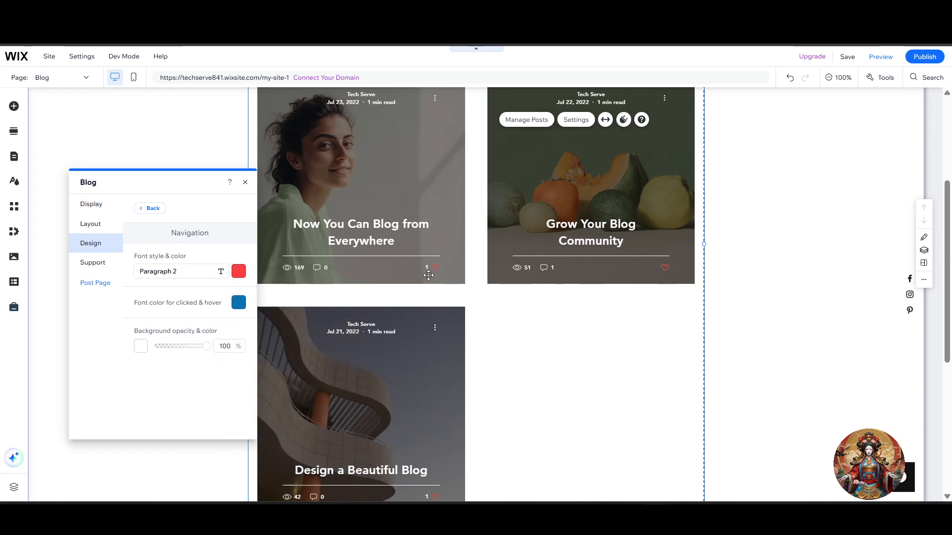
scroll(417, 386, "down", 1)
scroll(419, 389, "up", 2)
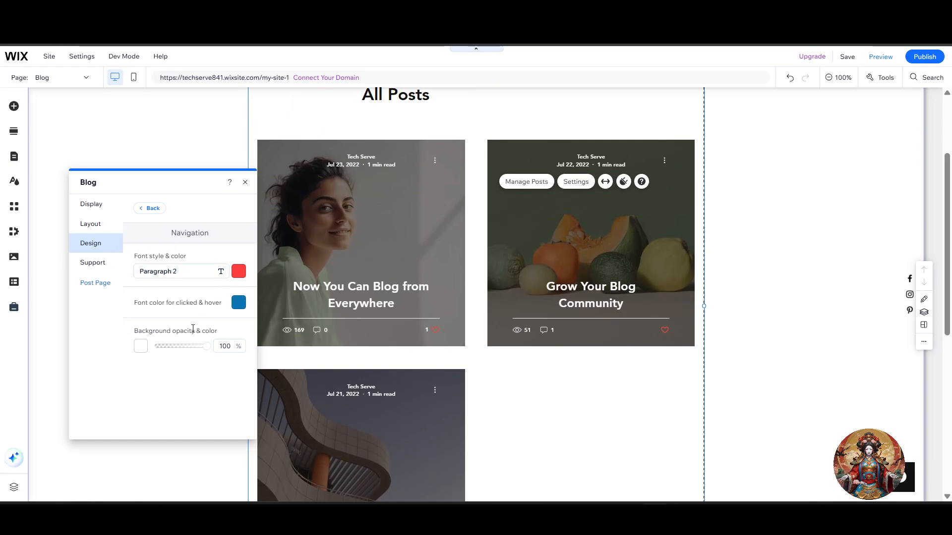
Review the posts' design options for the All posts feed and the Category feed, including the Heading 2 title font settings.
left_click(150, 208)
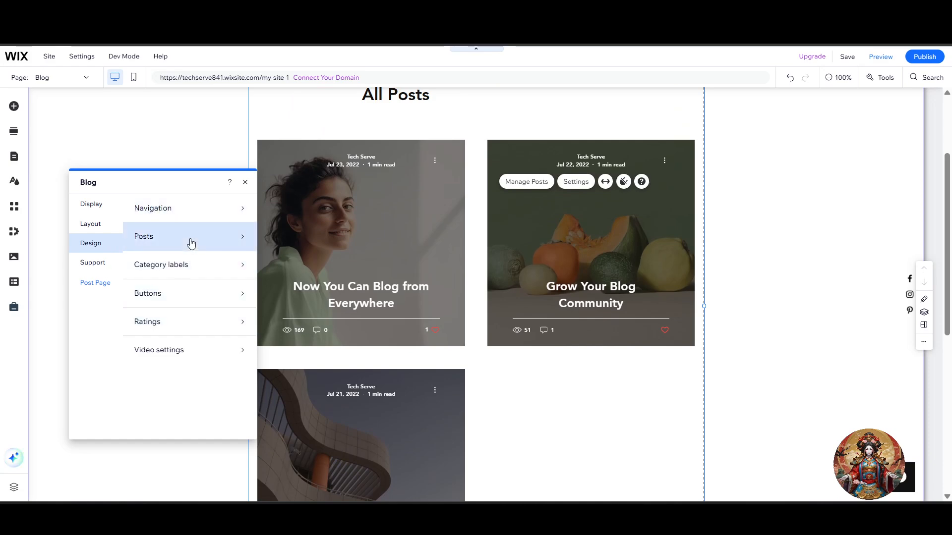
left_click(191, 240)
left_click(186, 297)
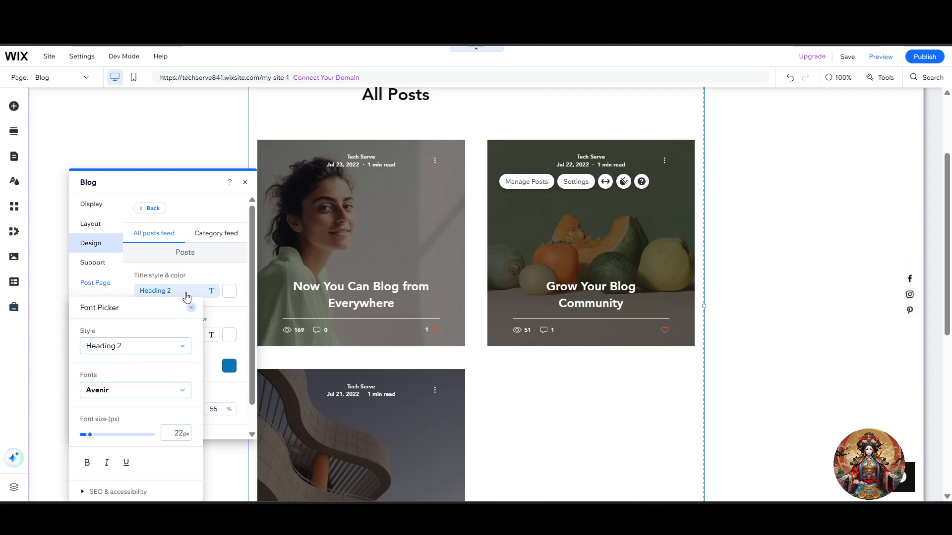
left_click(187, 298)
scroll(173, 321, "down", 1)
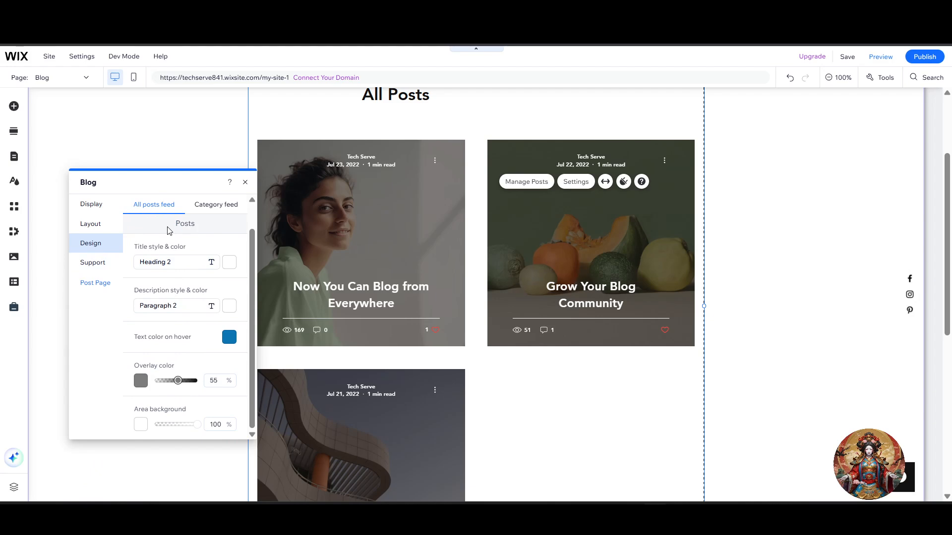
left_click(208, 205)
left_click(157, 234)
left_click(152, 208)
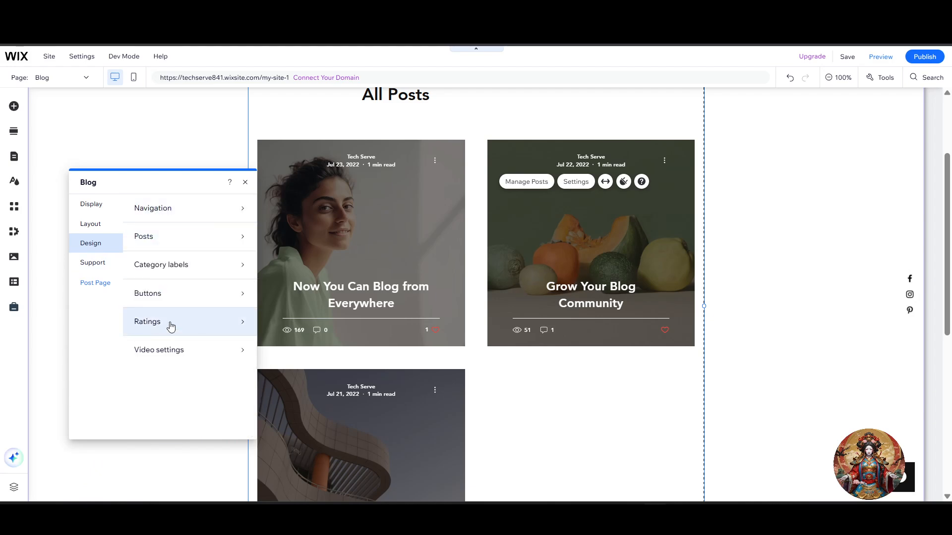
Read the category labels design section of the blog settings.
left_click(174, 263)
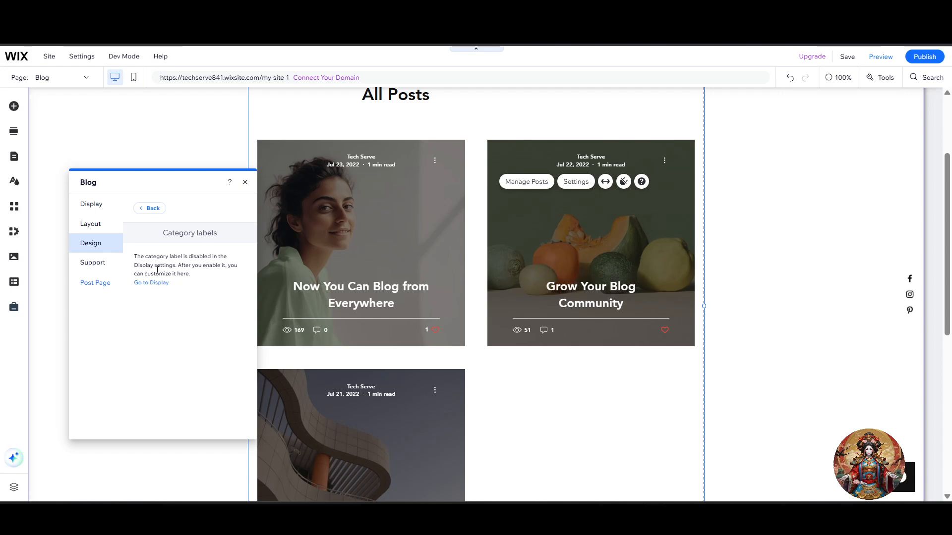
left_click_drag(164, 256, 219, 255)
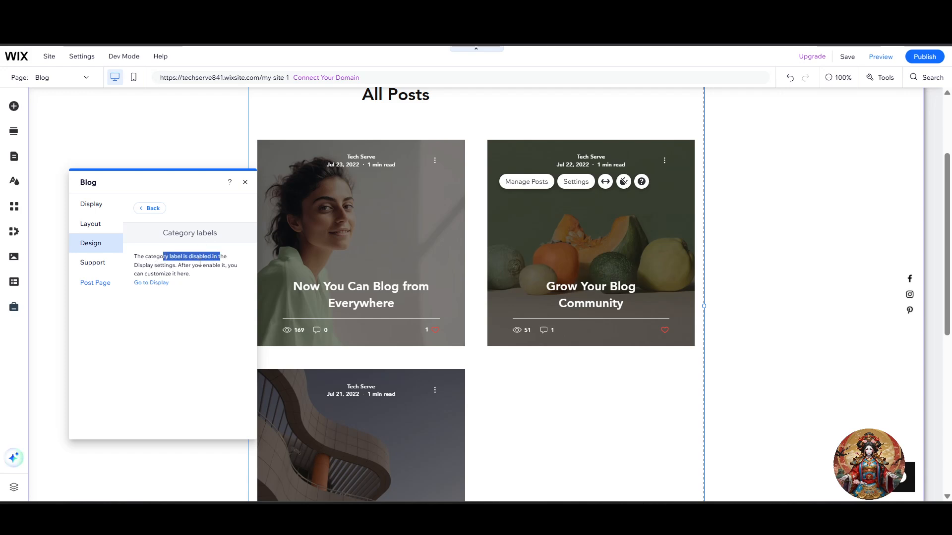
left_click(150, 208)
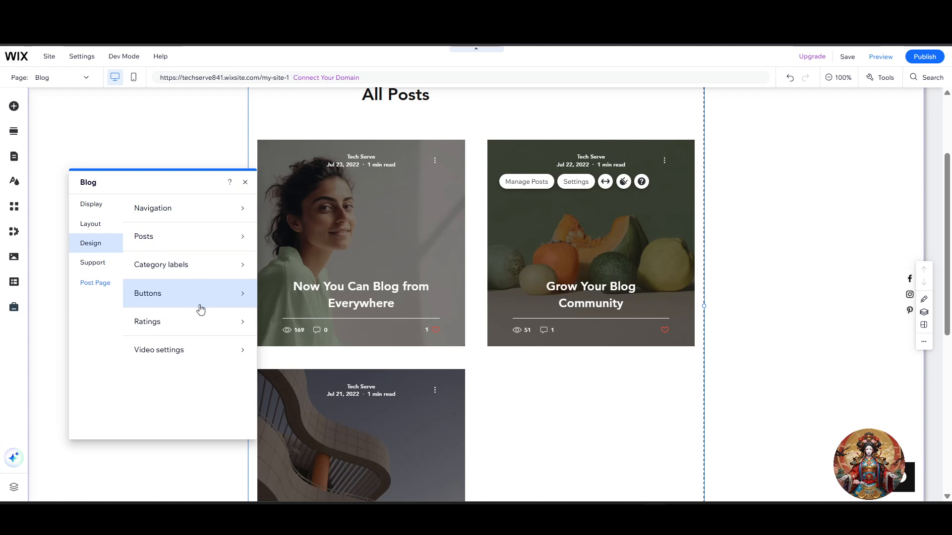
left_click(200, 265)
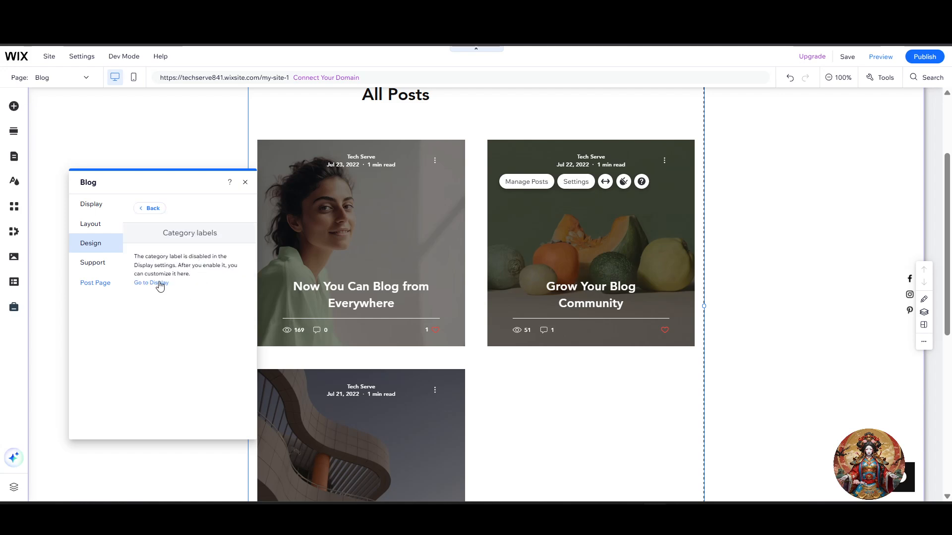
left_click(151, 211)
Set the text color of the blog's buttons to red and look over the page.
left_click(187, 301)
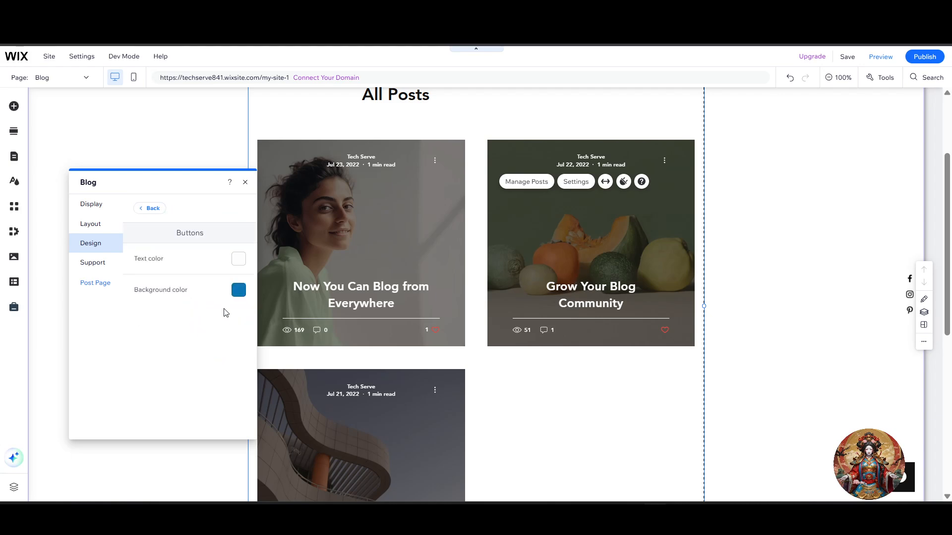
left_click(239, 259)
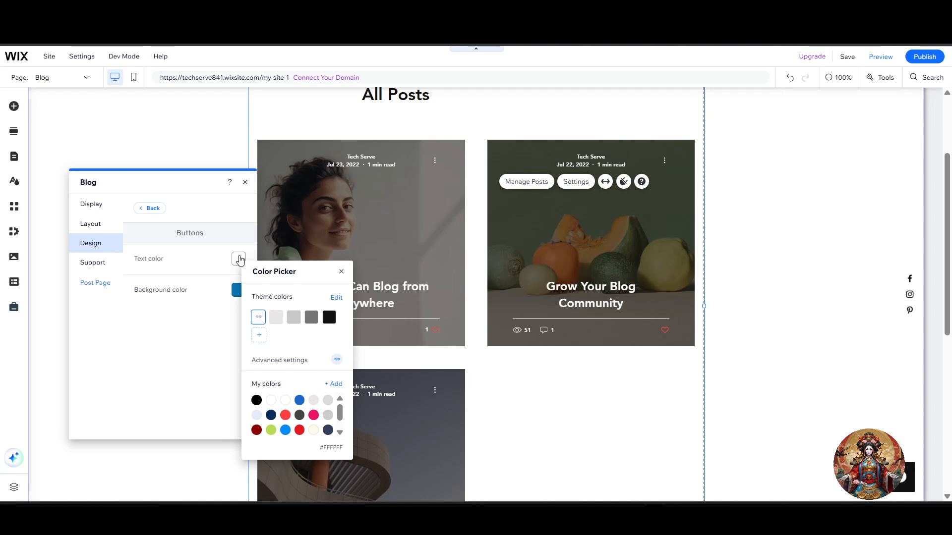
left_click(285, 414)
left_click(190, 364)
scroll(544, 293, "down", 4)
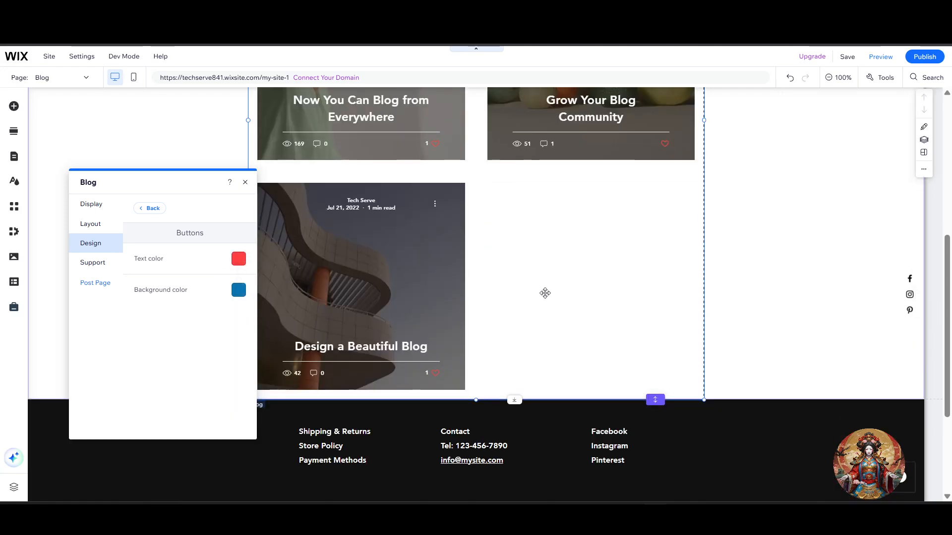
scroll(537, 302, "up", 6)
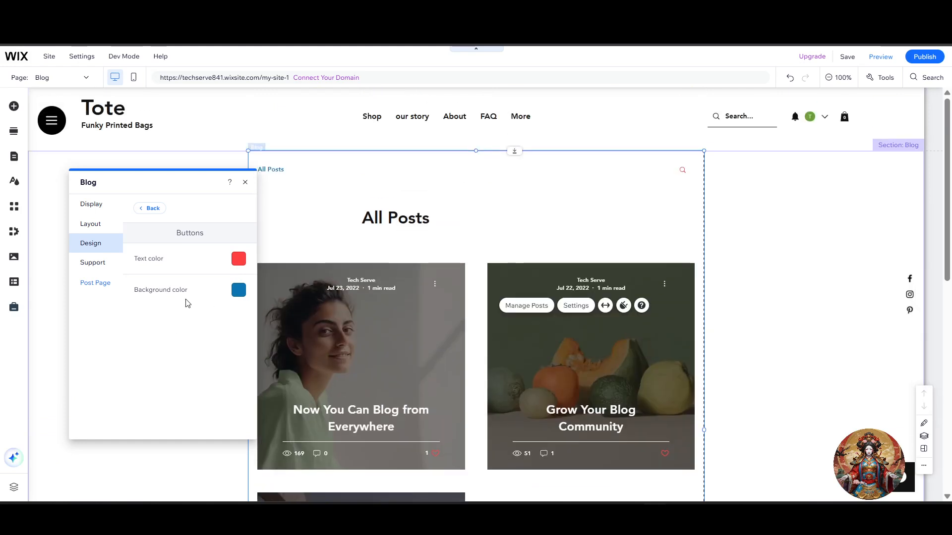
View the blog's support options and open the Post page to examine the sample post from its title to the comments.
left_click(97, 263)
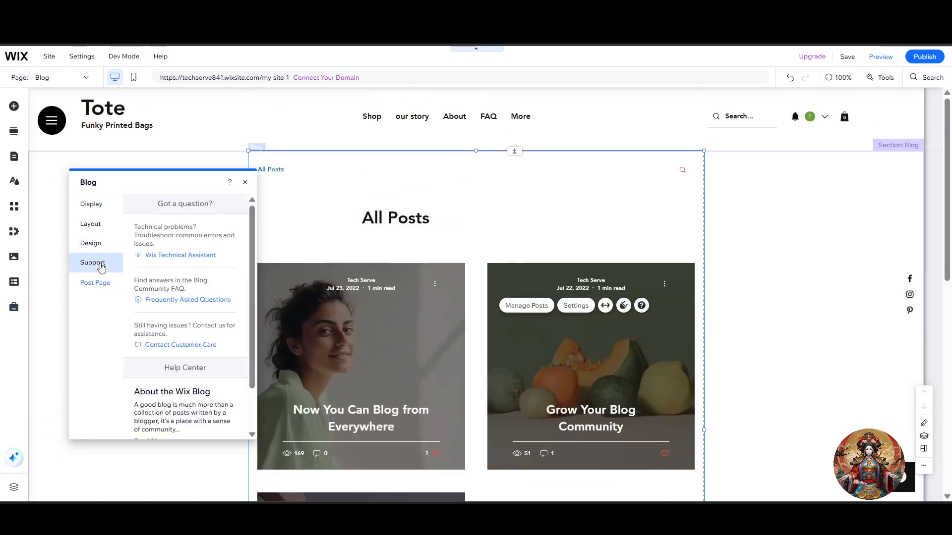
left_click(92, 292)
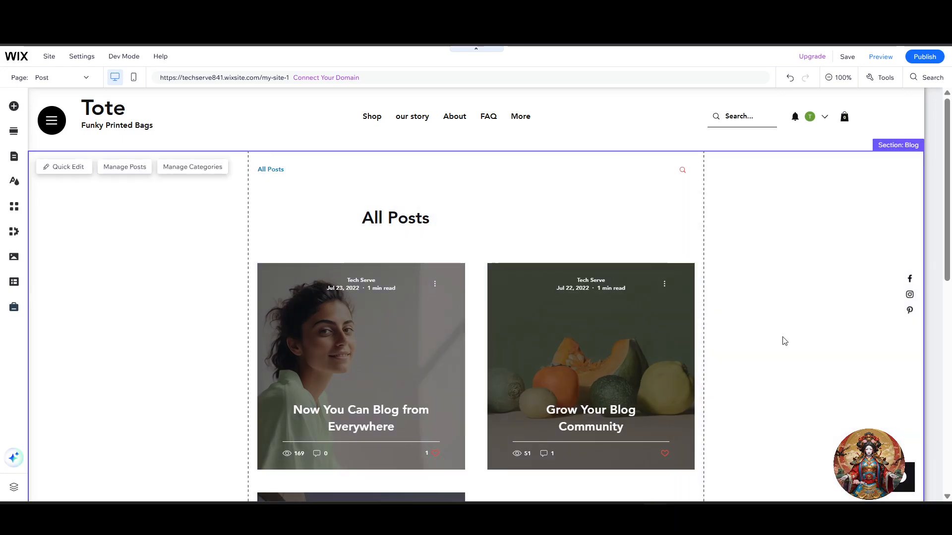
scroll(763, 341, "down", 9)
scroll(615, 360, "up", 7)
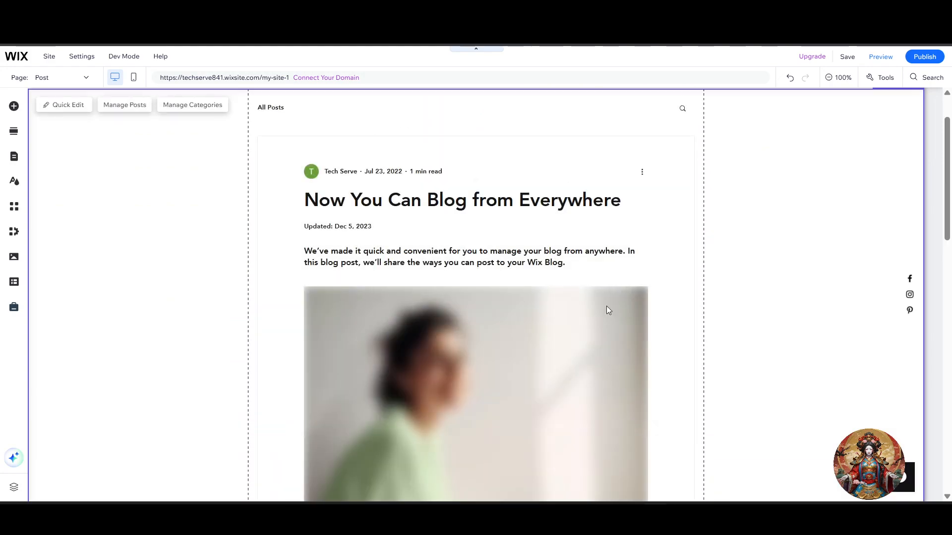
scroll(398, 303, "down", 12)
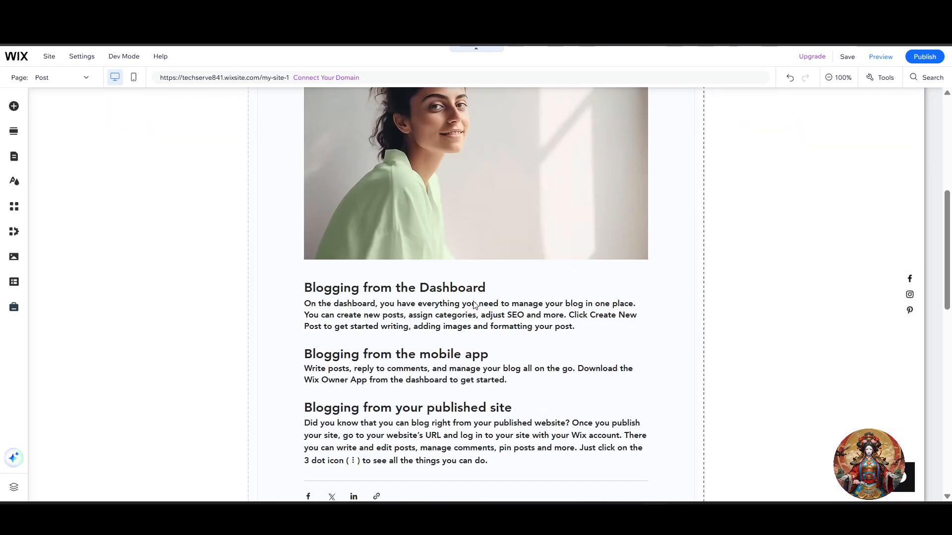
scroll(503, 331, "up", 7)
scroll(494, 328, "down", 3)
scroll(494, 328, "down", 5)
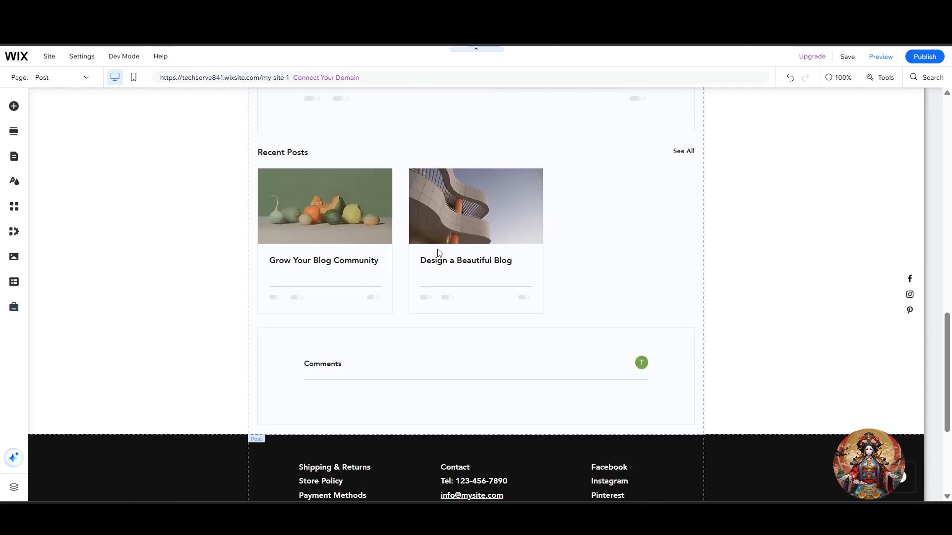
Check the display settings of the post widget and return to the Blog Feed page.
left_click(444, 242)
double_click(613, 265)
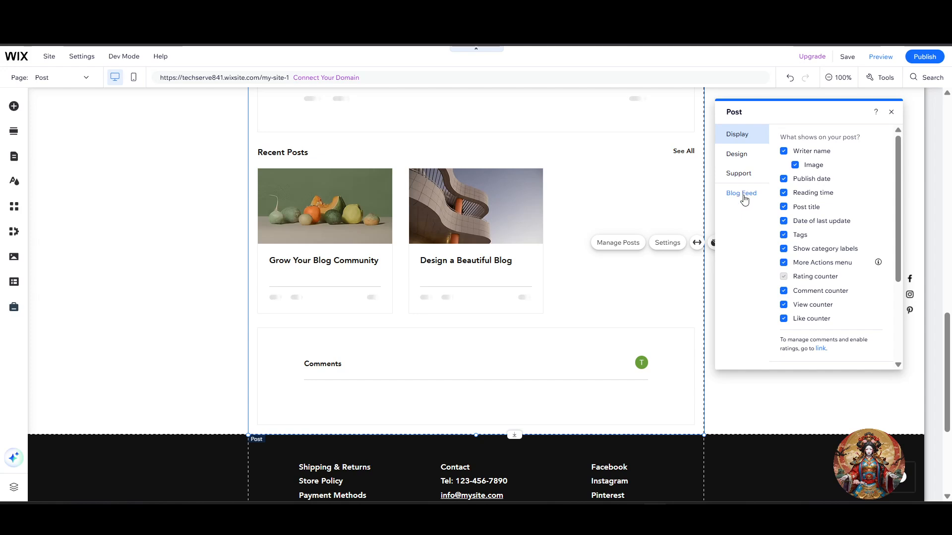
left_click(742, 194)
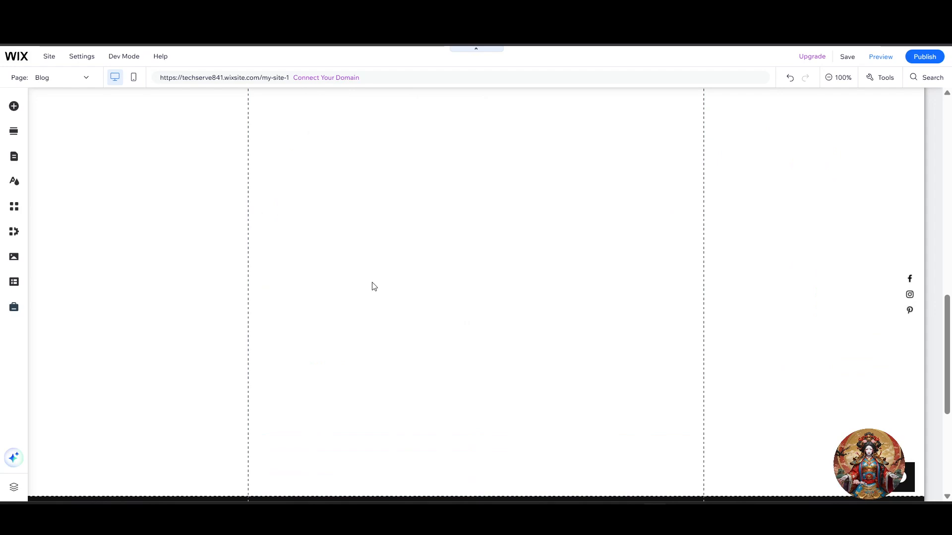
Open the category management for the All Posts header, examine the blog categories in the dashboard, and close it.
scroll(510, 337, "up", 5)
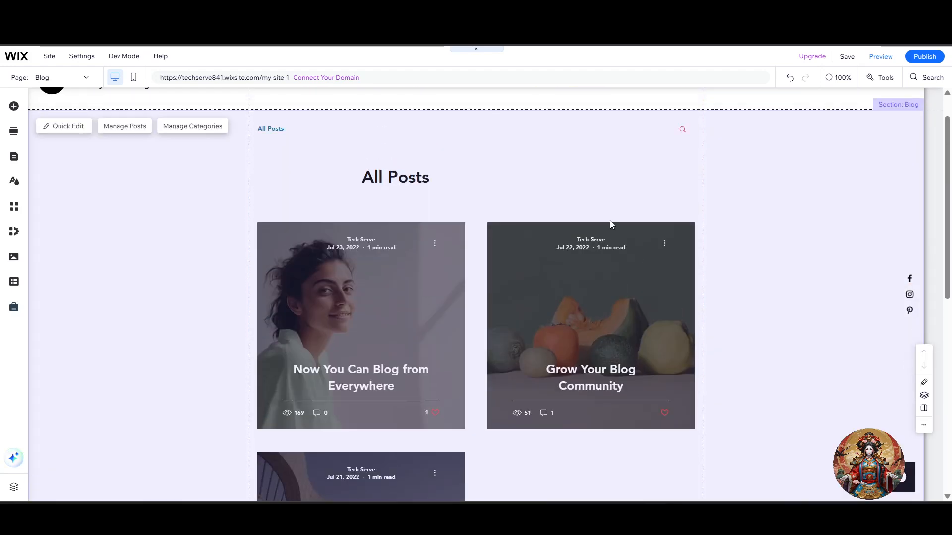
left_click(610, 214)
left_click(534, 207)
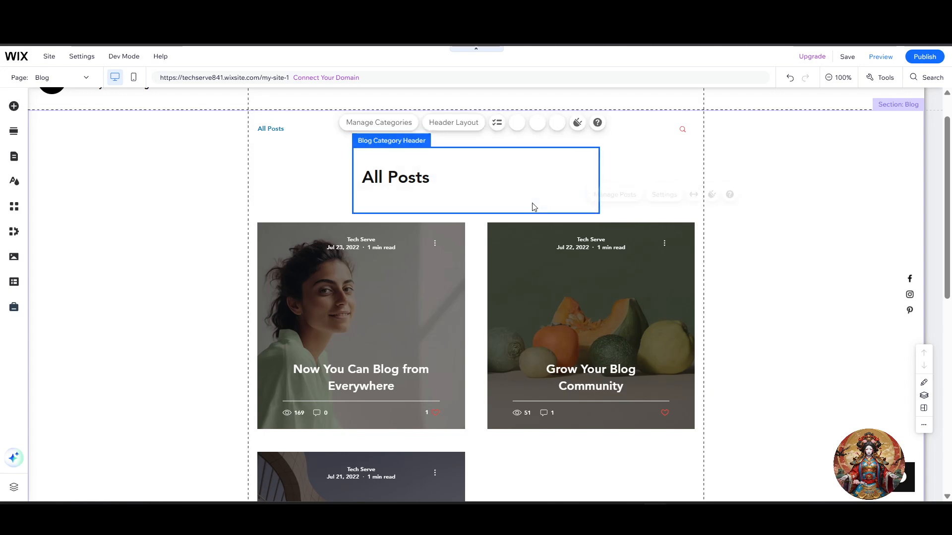
left_click(534, 207)
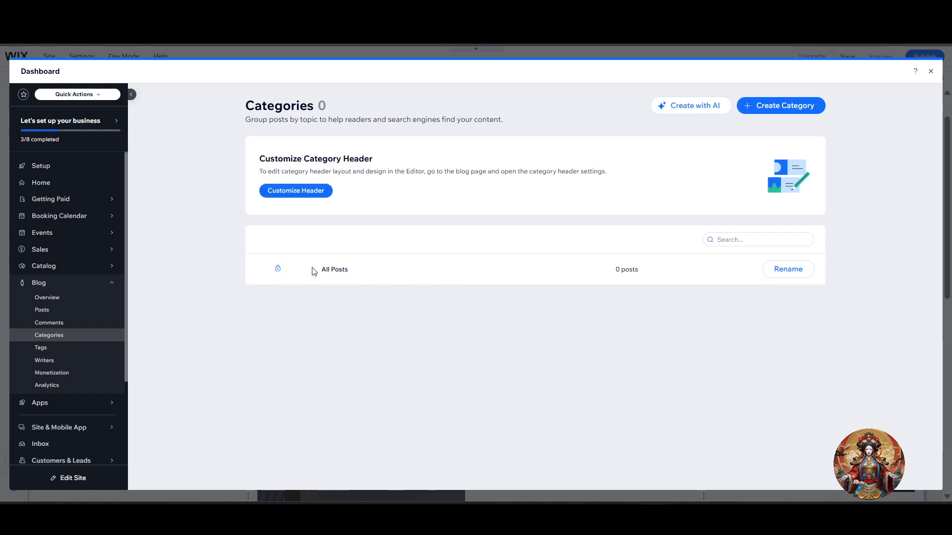
left_click(327, 279)
left_click(515, 313)
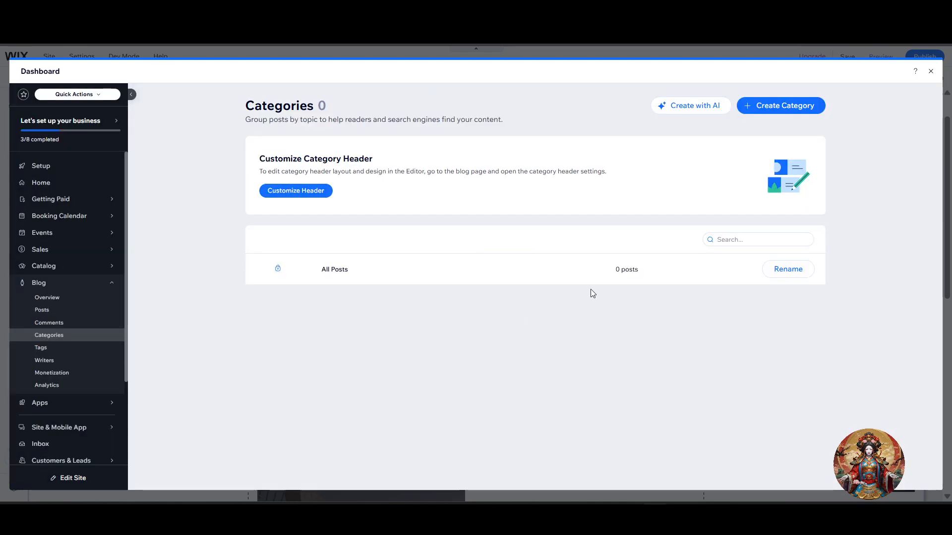
left_click(930, 72)
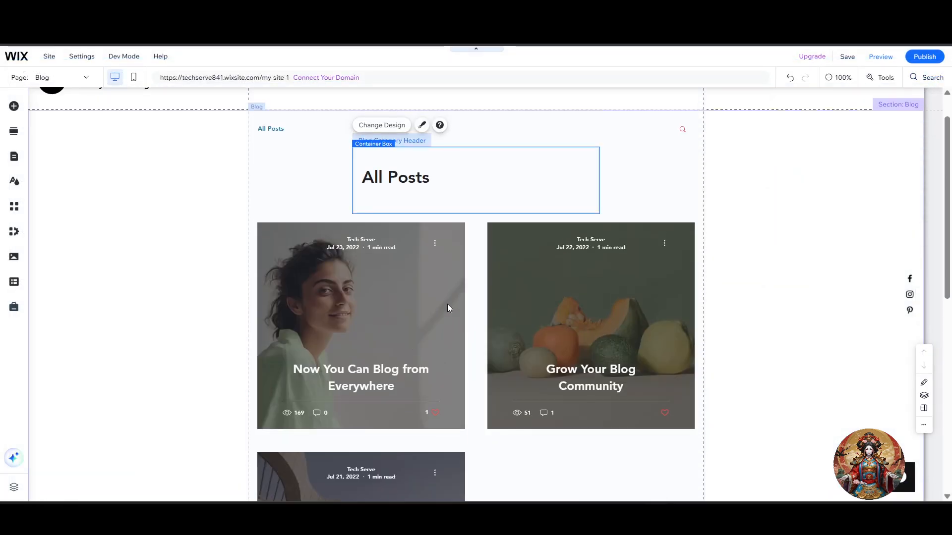
Go from the blog feed to the Post page and look over the sample post.
double_click(447, 308)
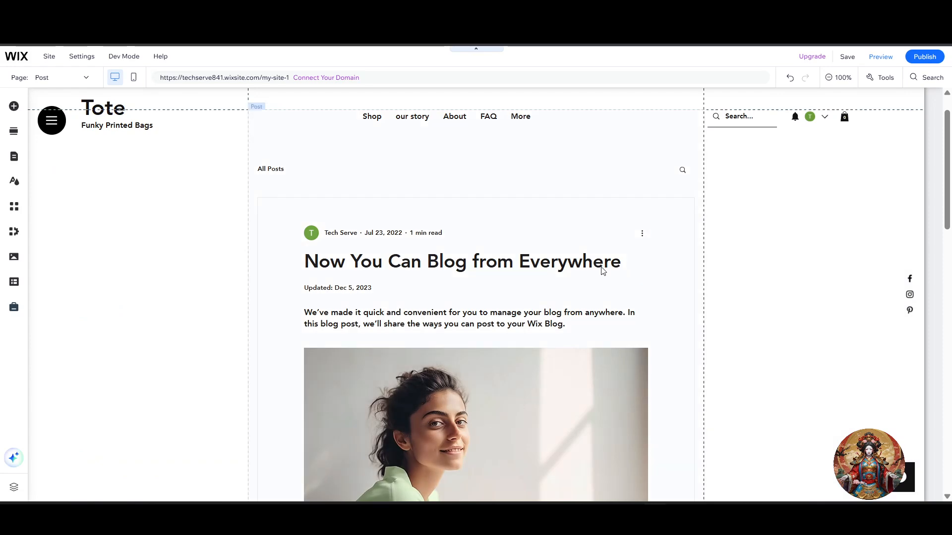
scroll(599, 268, "down", 3)
scroll(593, 250, "up", 2)
scroll(588, 262, "up", 1)
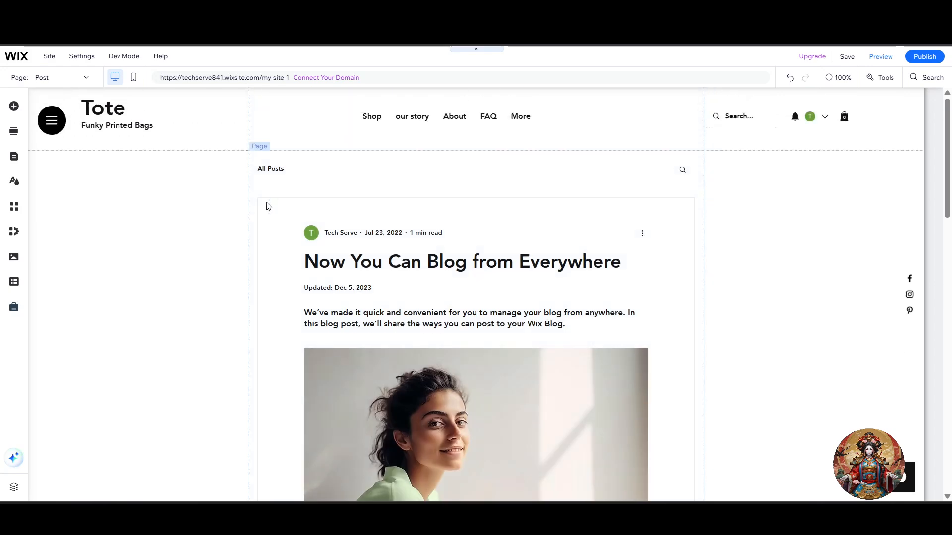
Open the post widget's design settings and examine its navigation font and background options.
left_click(351, 315)
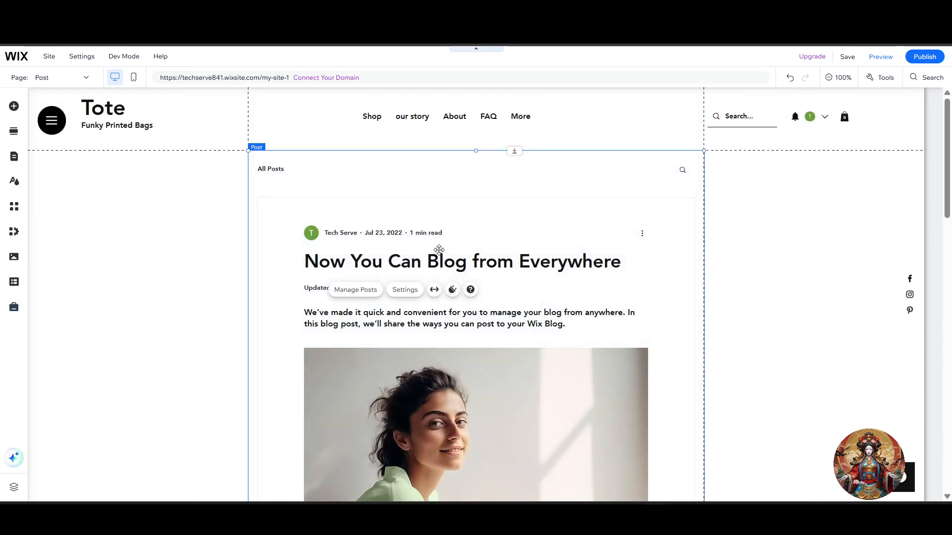
left_click_drag(427, 260, 420, 262)
double_click(439, 268)
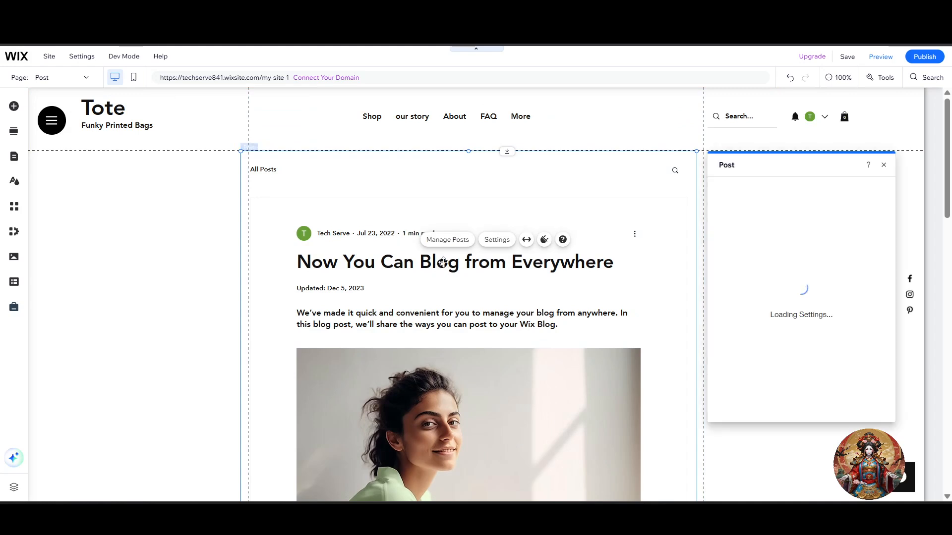
left_click(884, 166)
double_click(512, 281)
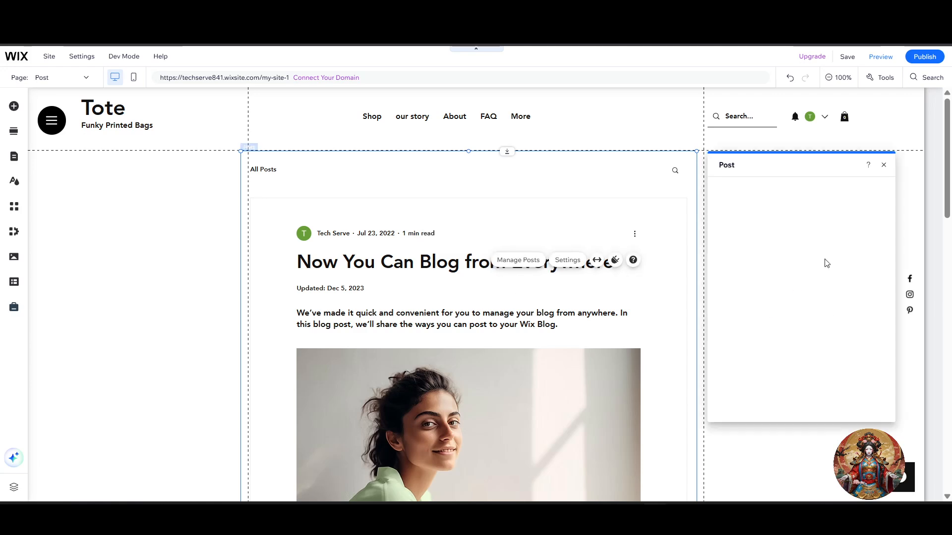
left_click(749, 212)
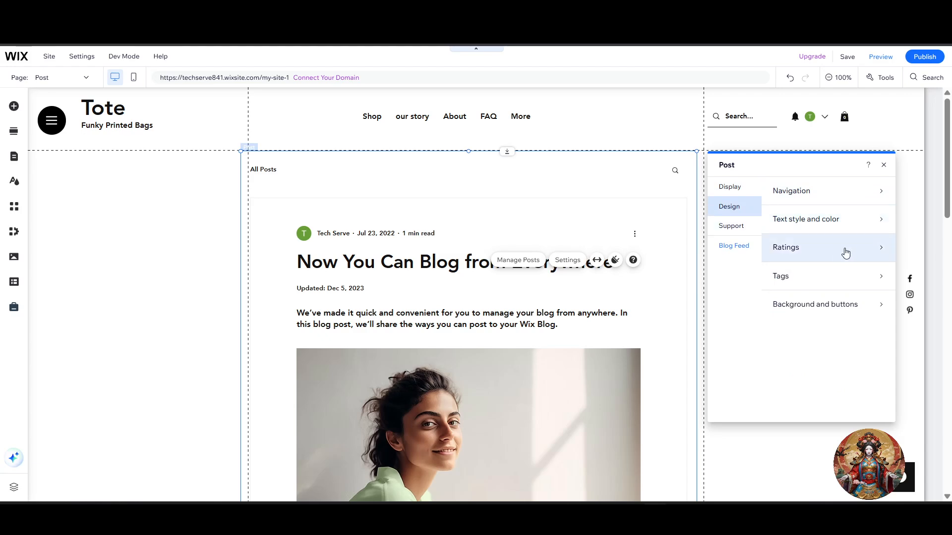
left_click(831, 192)
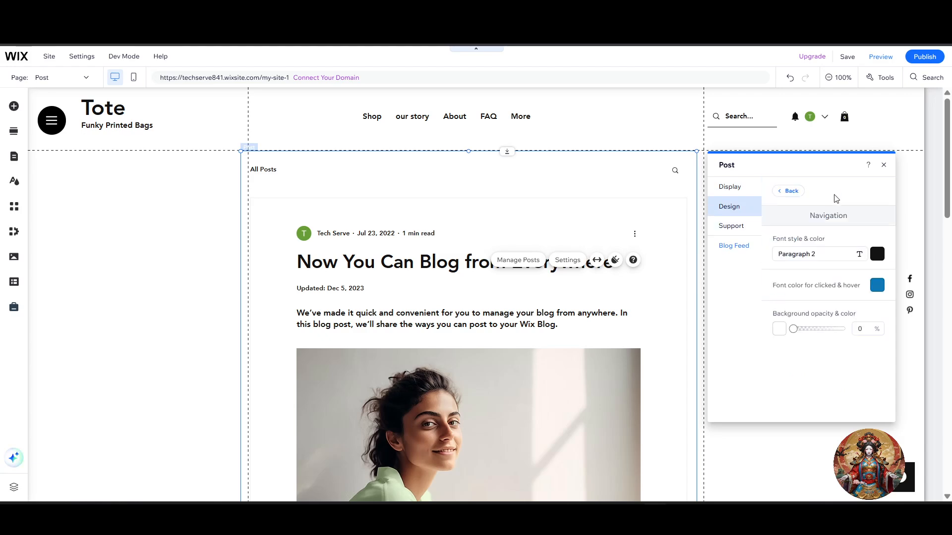
left_click(783, 191)
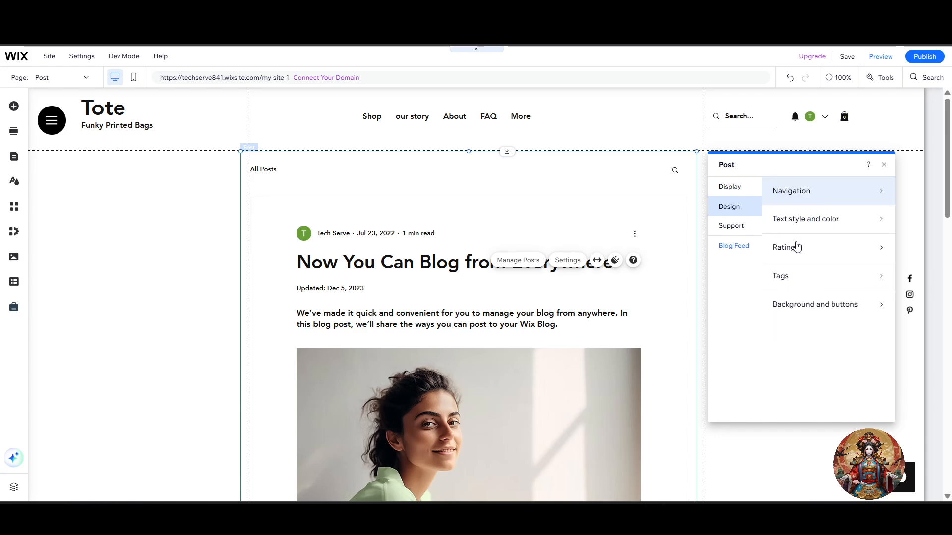
Examine the post's paragraph and heading text style and color options, and compare them with the sample post.
left_click(817, 219)
scroll(816, 319, "down", 5)
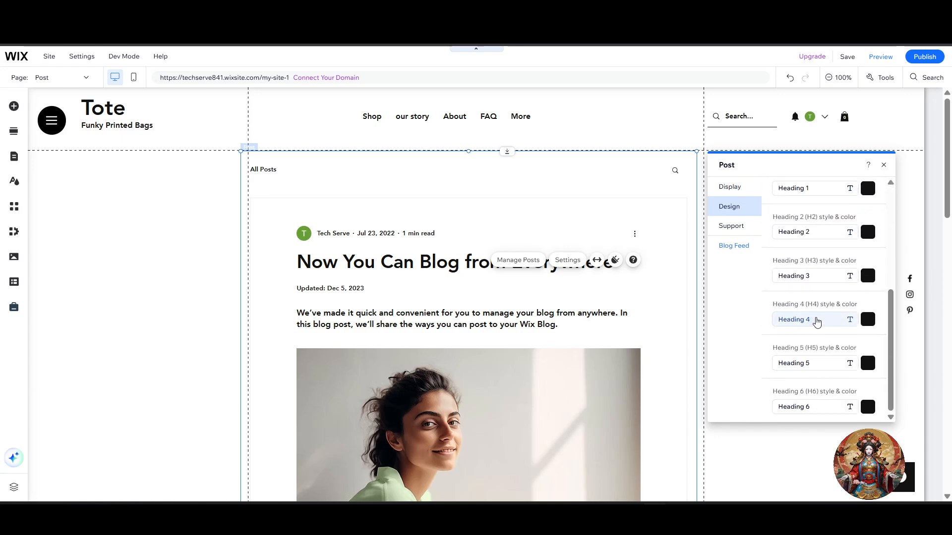
scroll(820, 323, "up", 5)
scroll(601, 329, "down", 10)
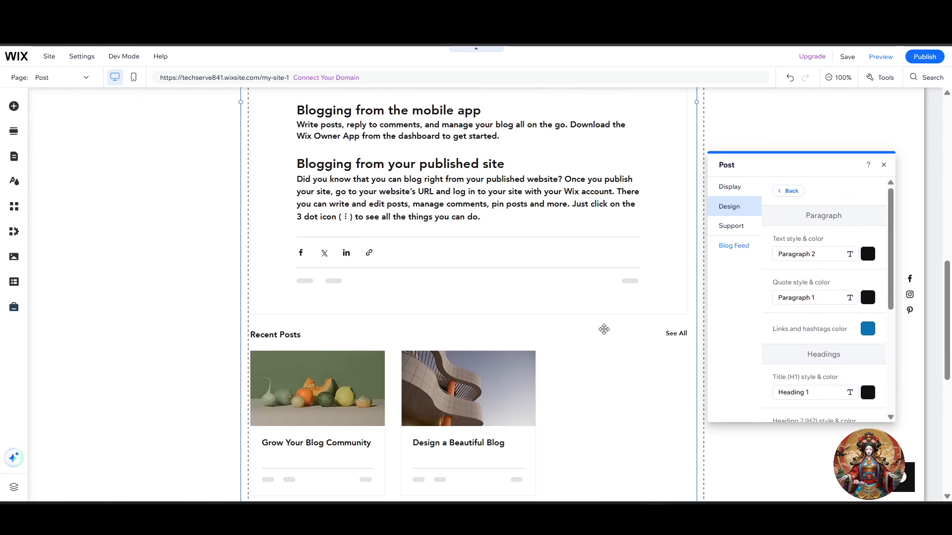
scroll(496, 332, "up", 5)
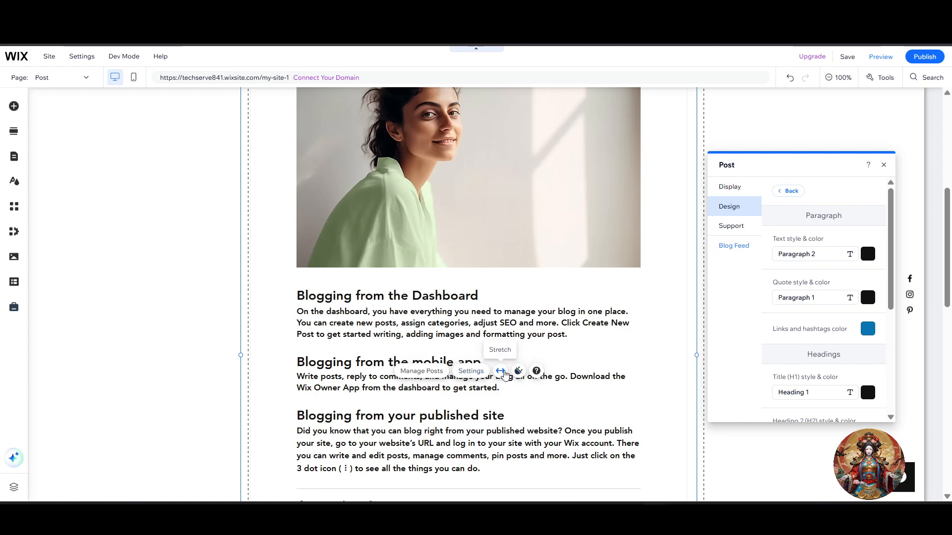
Stretch the post widget to full width with 132 px margins and look over the page.
left_click(501, 372)
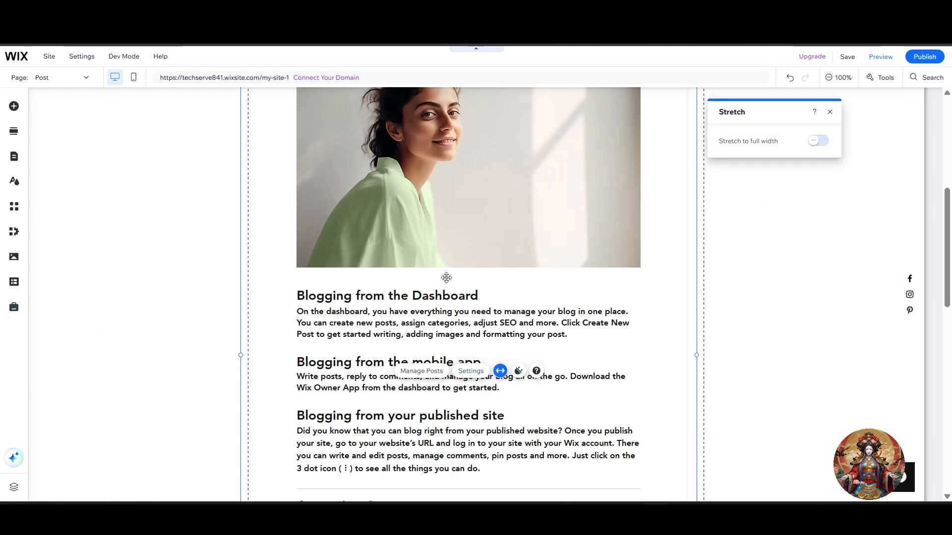
left_click(818, 140)
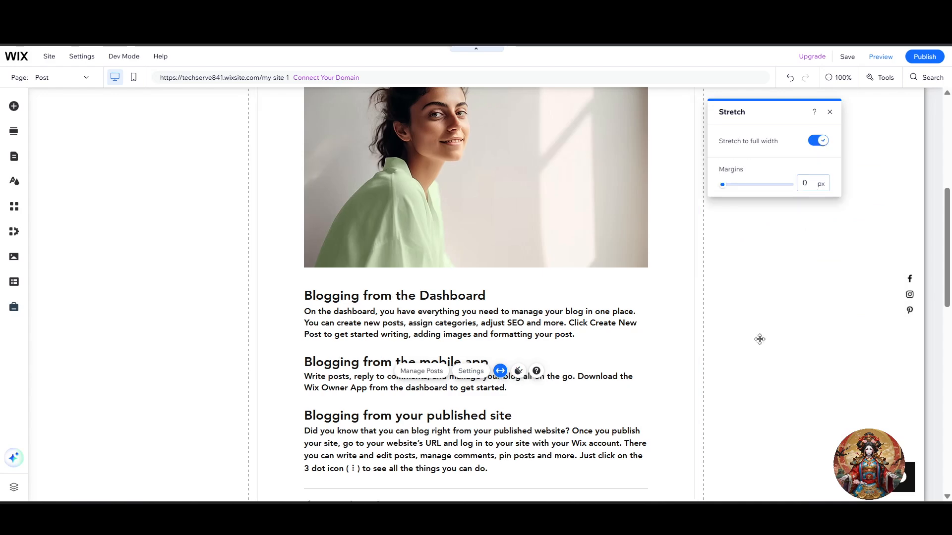
left_click_drag(722, 184, 773, 183)
left_click(846, 290)
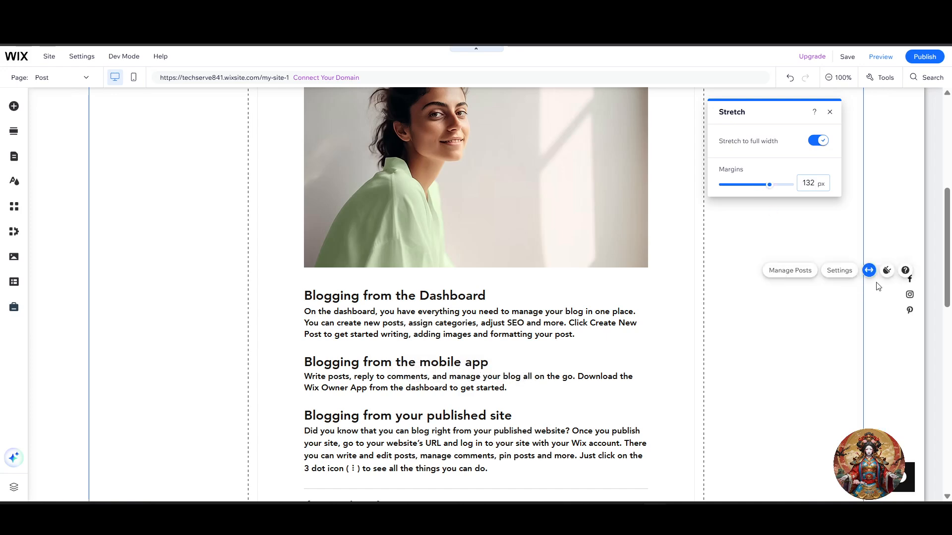
left_click(880, 227)
scroll(496, 354, "up", 8)
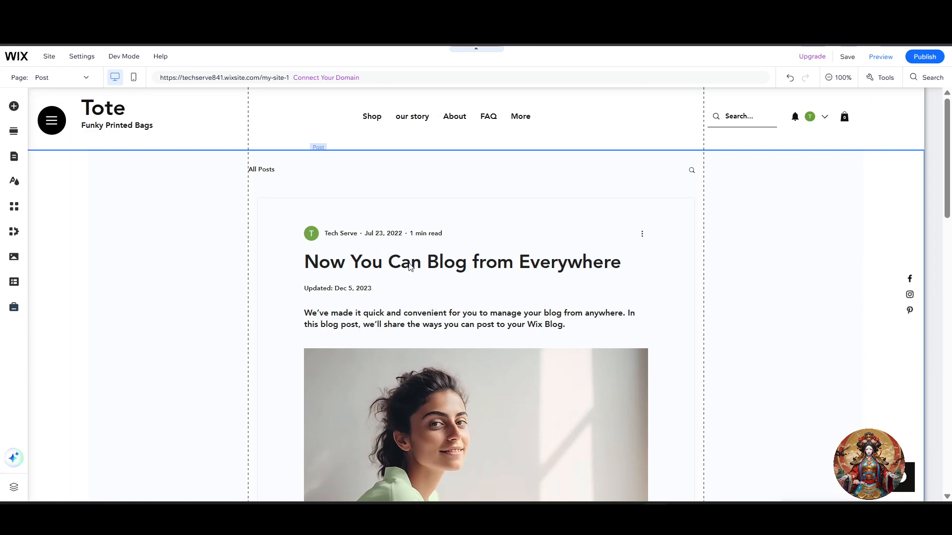
left_click(520, 210)
scroll(707, 333, "down", 15)
scroll(615, 280, "up", 14)
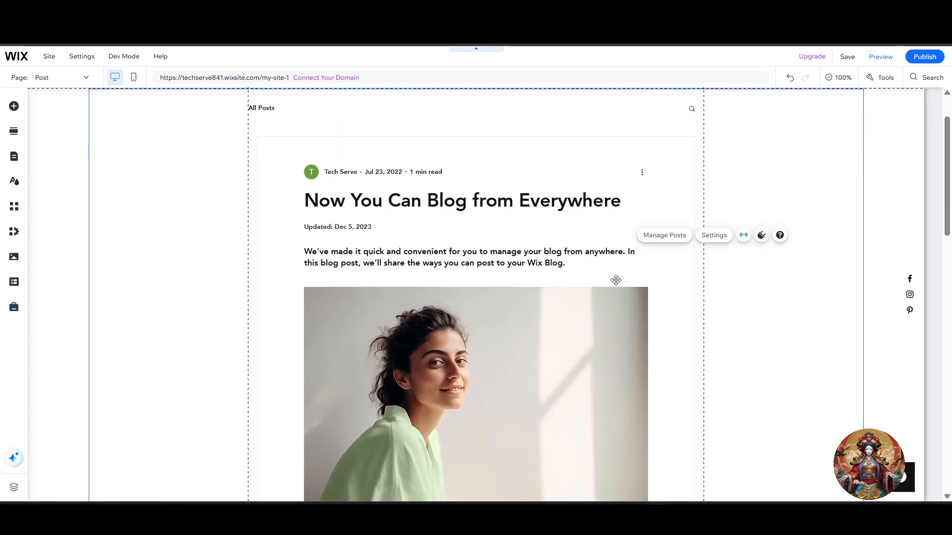
scroll(570, 223, "up", 1)
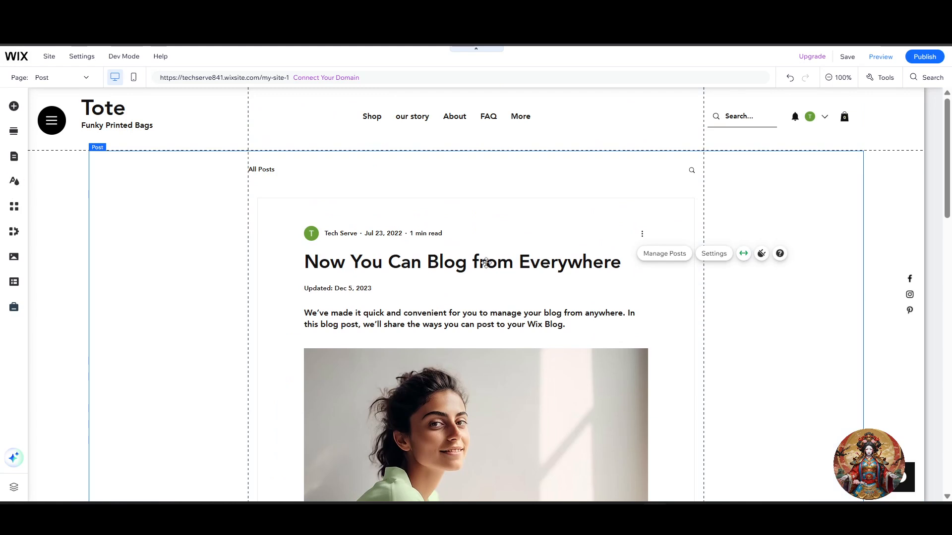
Inspect the font options for Heading 5 in the post's text style and color design settings, and close them.
double_click(451, 313)
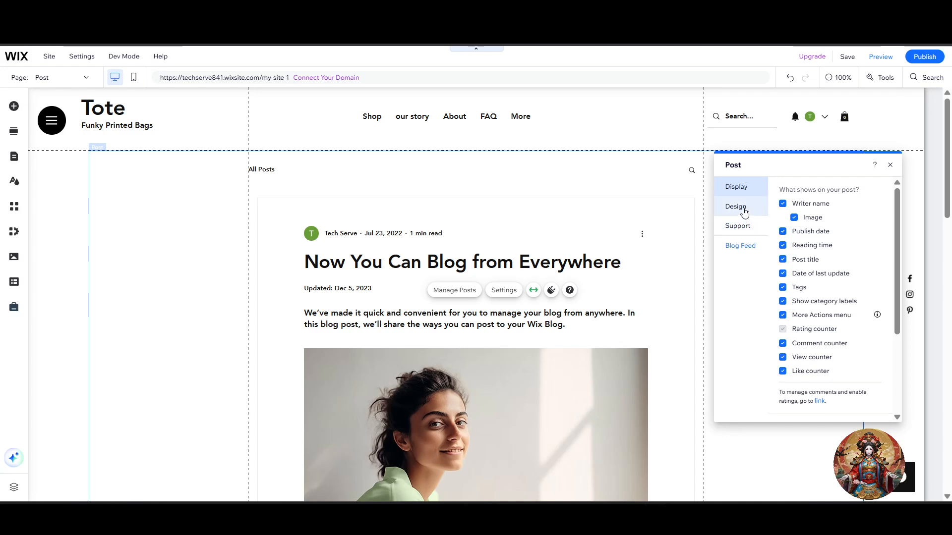
left_click(744, 212)
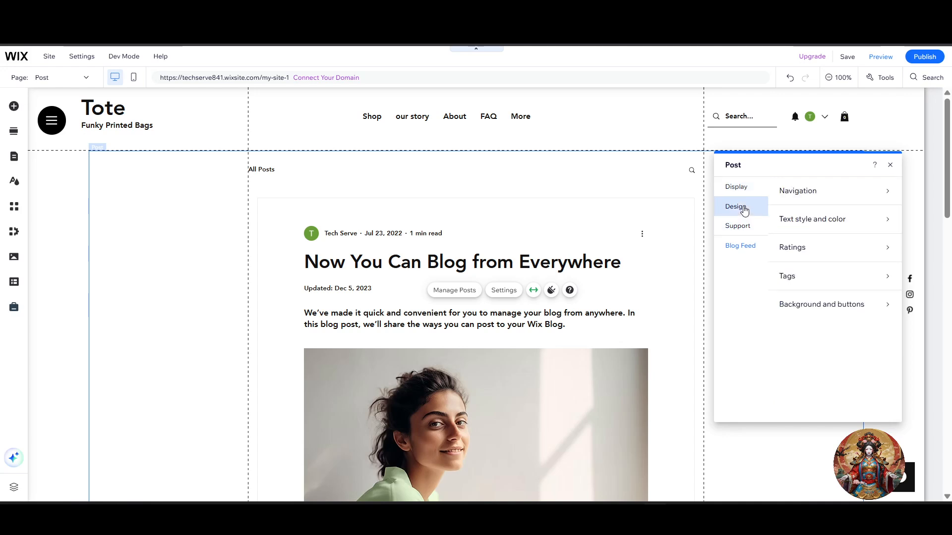
left_click(837, 230)
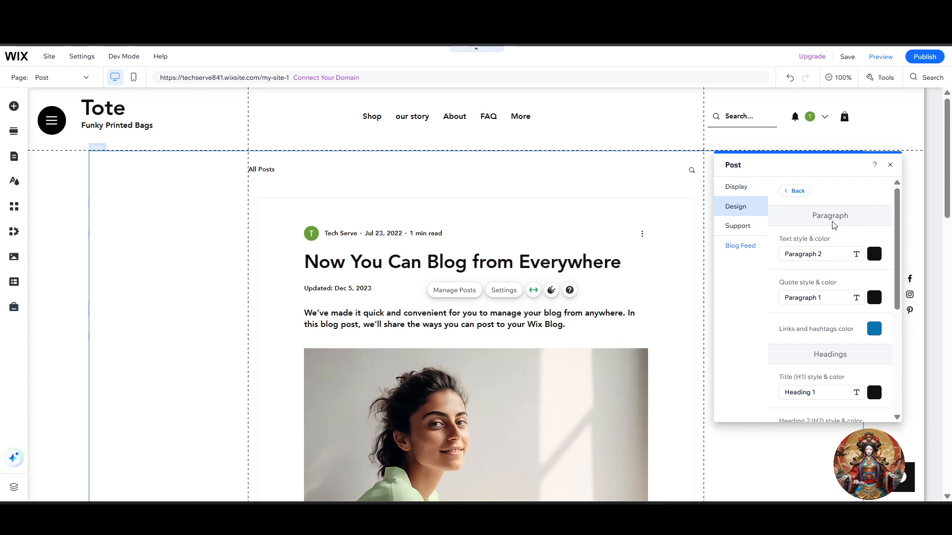
scroll(799, 223, "down", 5)
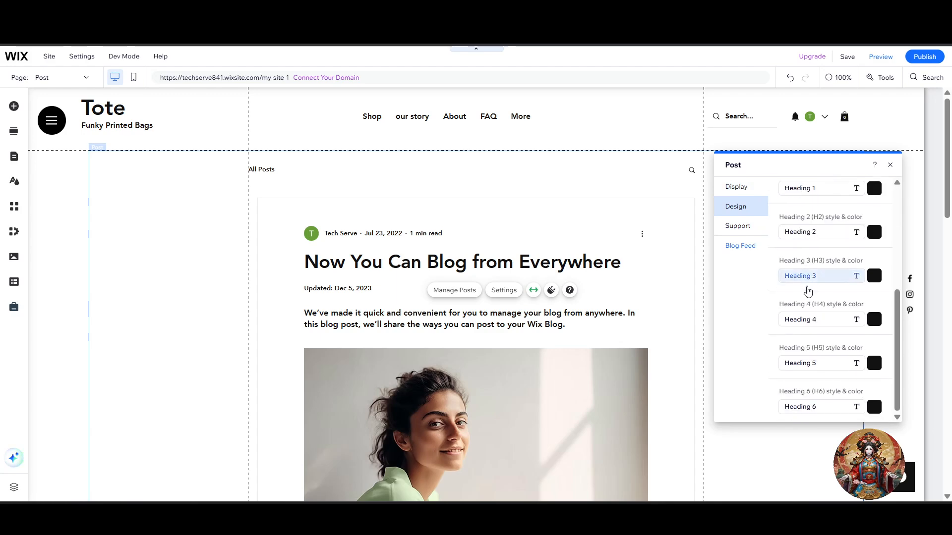
left_click(811, 363)
left_click(782, 370)
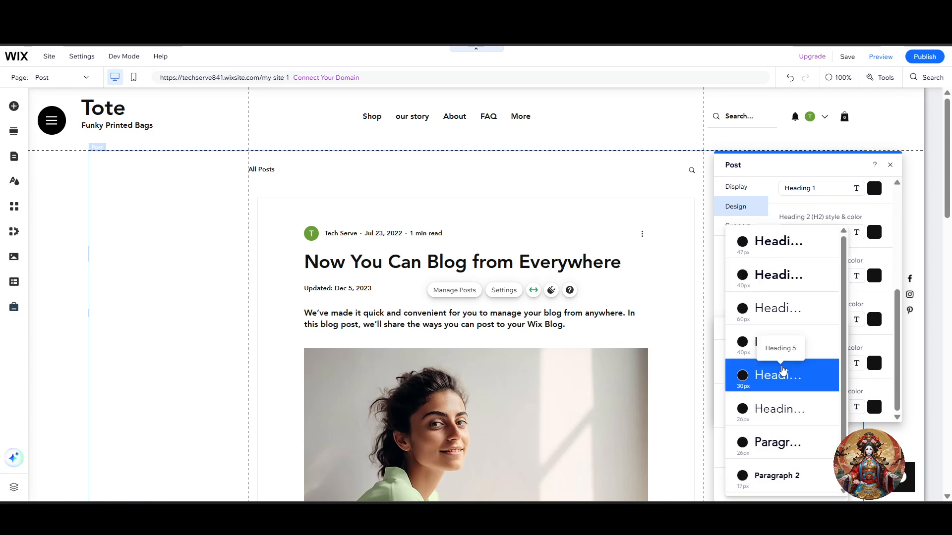
left_click(797, 377)
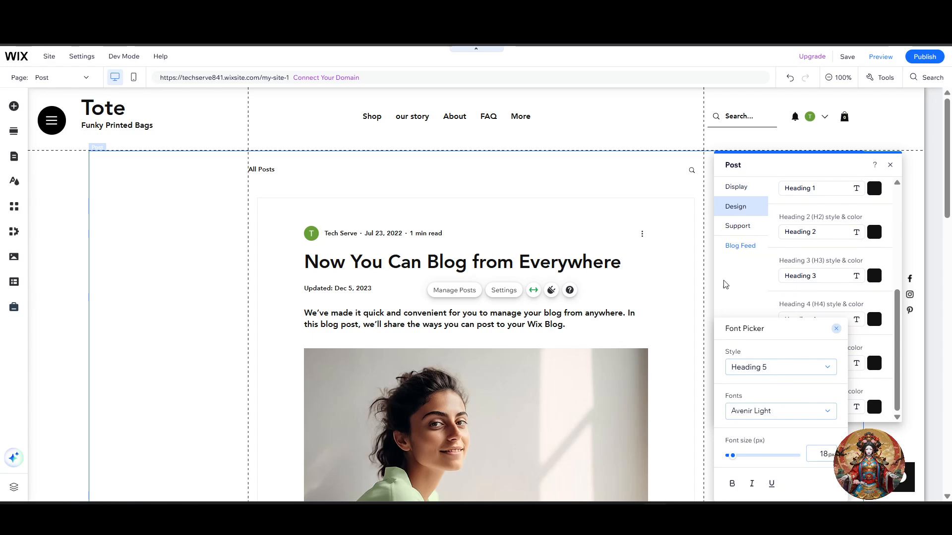
left_click(823, 275)
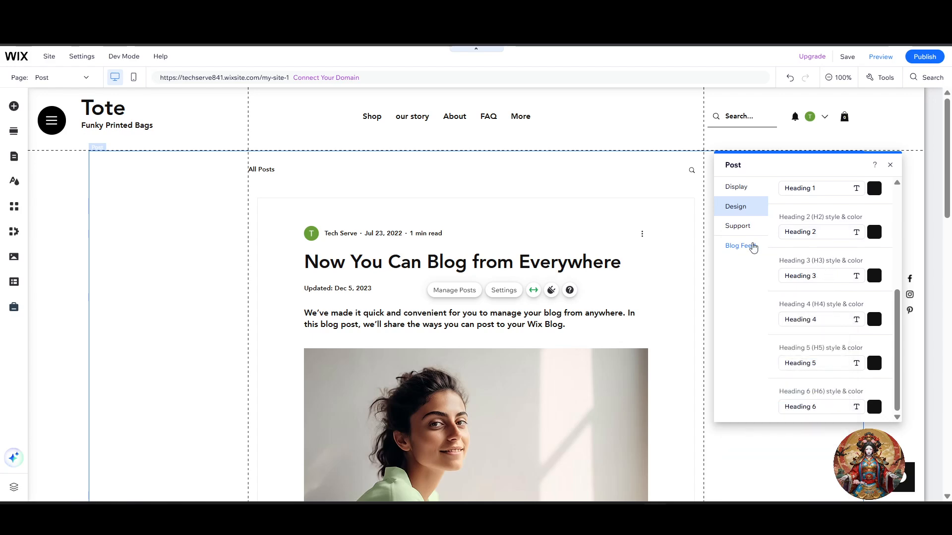
View the support and help resources for the post page.
left_click(740, 226)
scroll(842, 317, "up", 2)
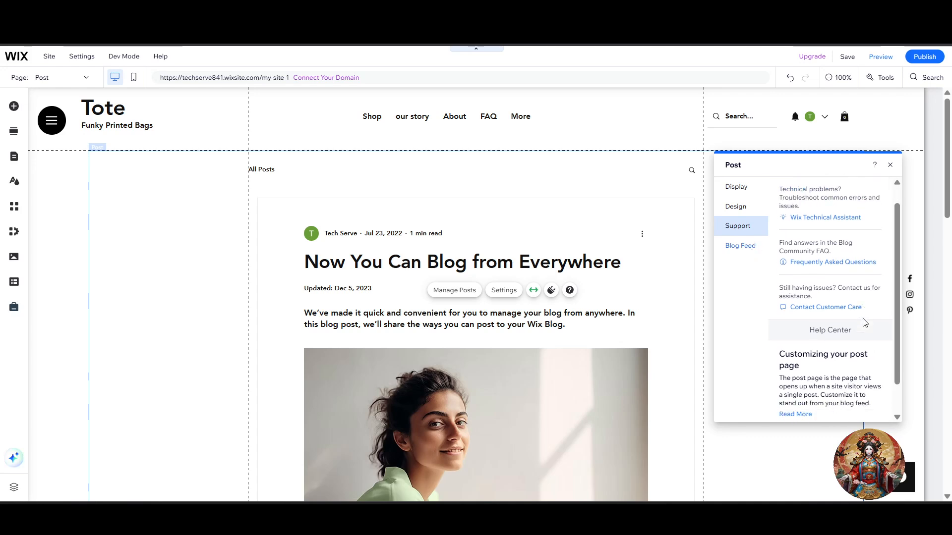
scroll(864, 322, "up", 2)
Examine what the post displays and view its related posts settings, including the post label option.
left_click(736, 187)
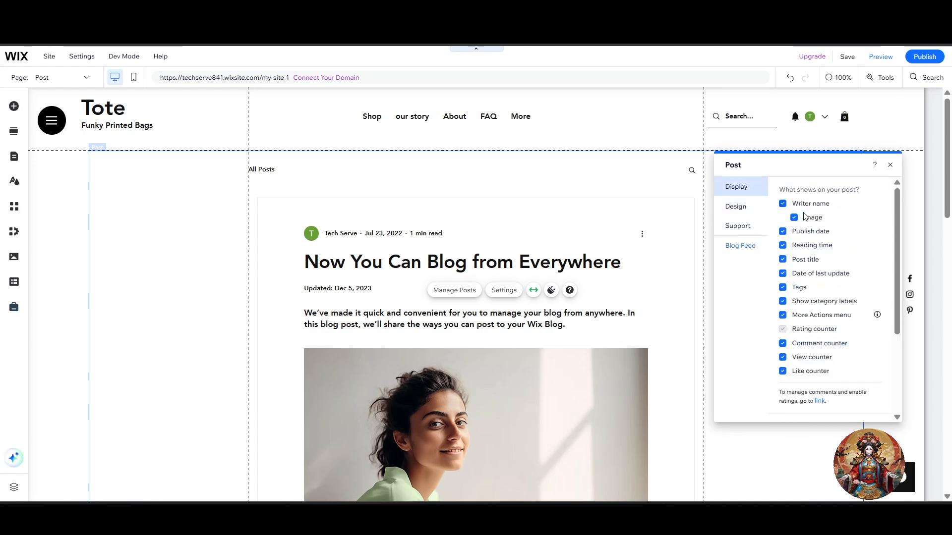
scroll(816, 336, "down", 3)
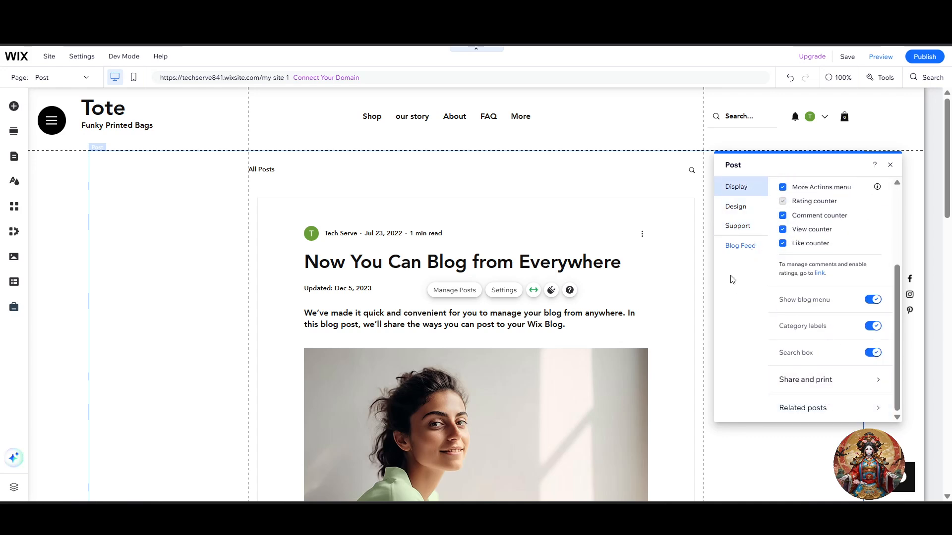
left_click(812, 408)
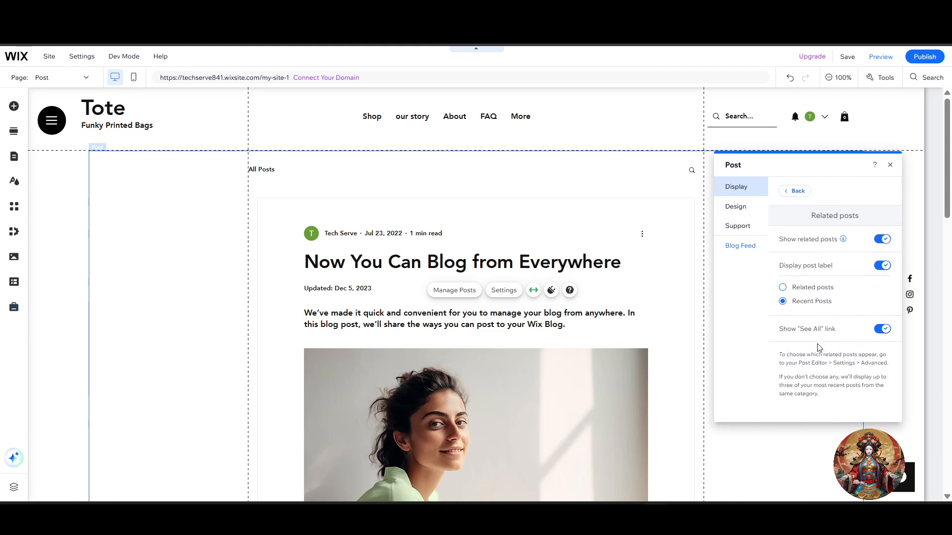
left_click_drag(777, 266, 860, 273)
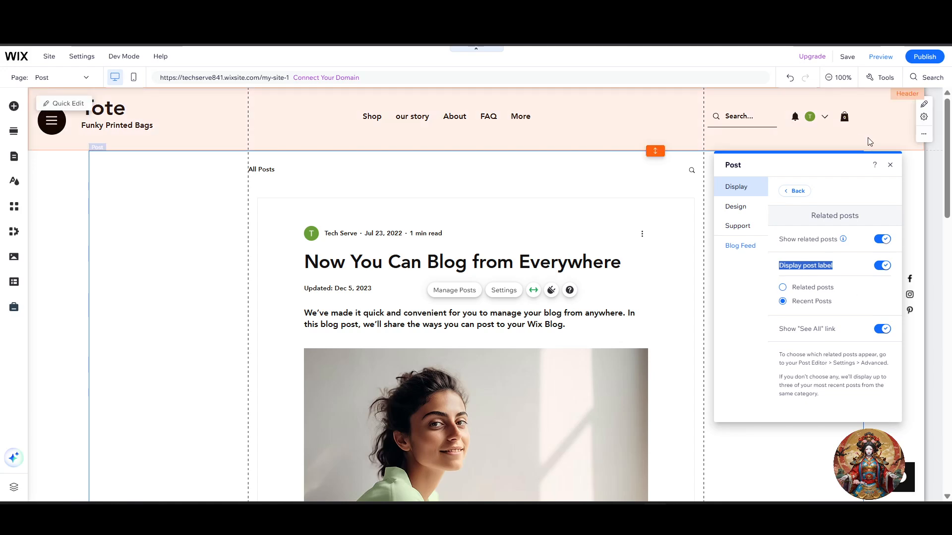
Open the blog's post management for the post widget and create a new blank post.
left_click(620, 256)
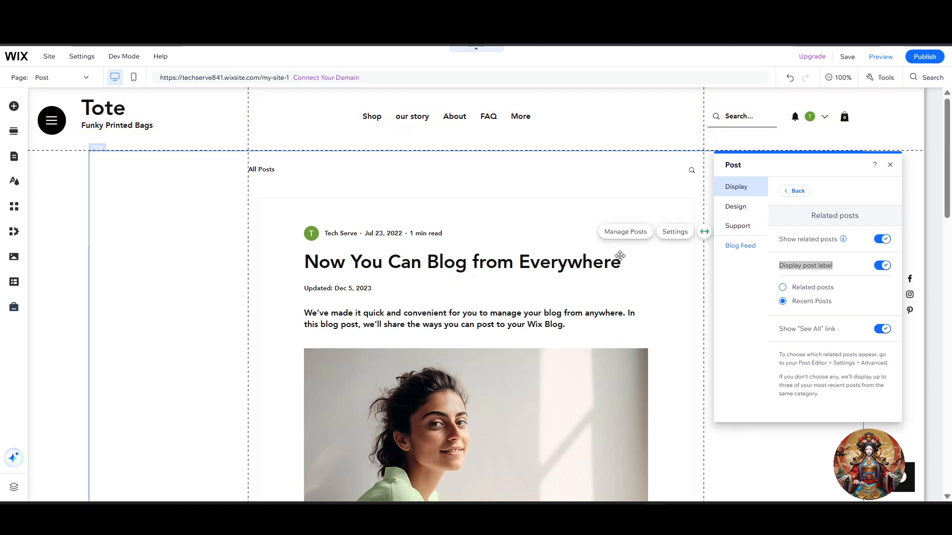
left_click(601, 259)
left_click(604, 238)
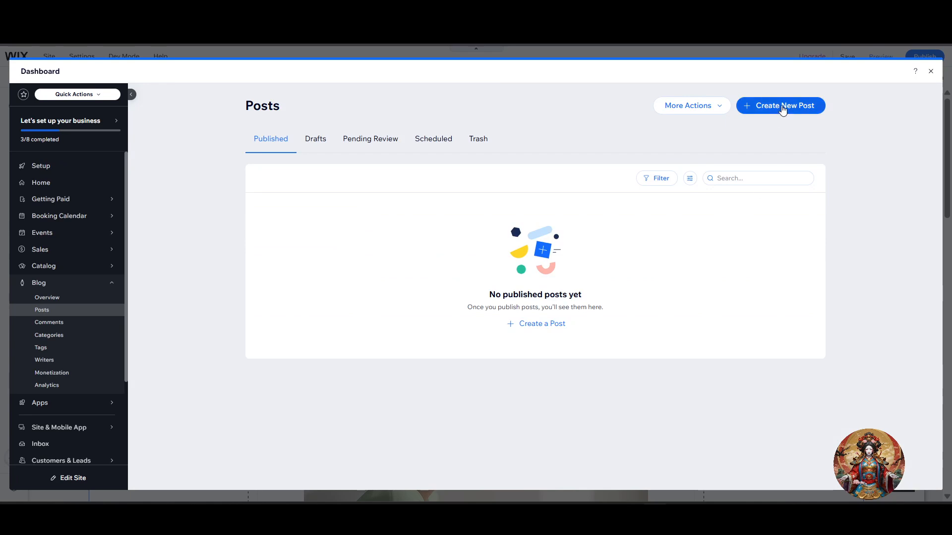
left_click(784, 107)
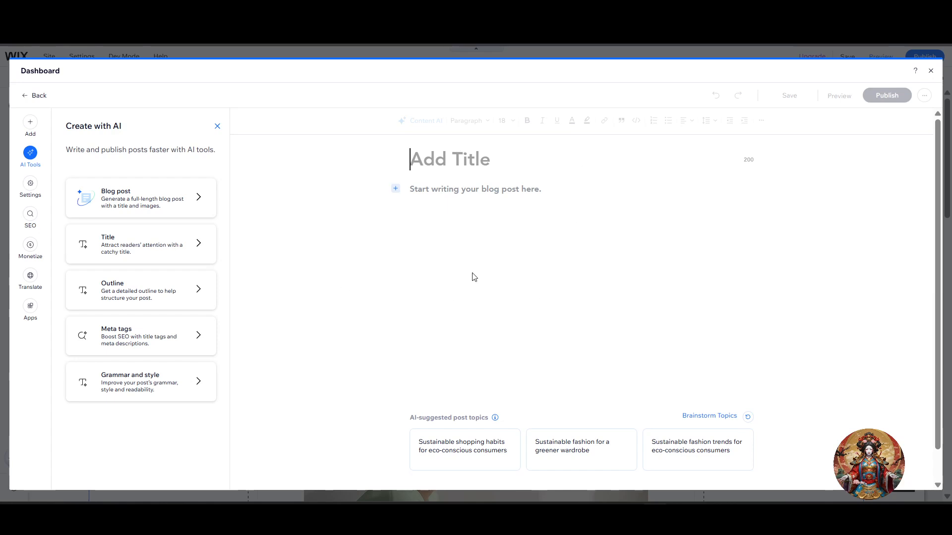
Title the new blog post "How to add blog post in the Wiz".
left_click_drag(180, 238, 476, 169)
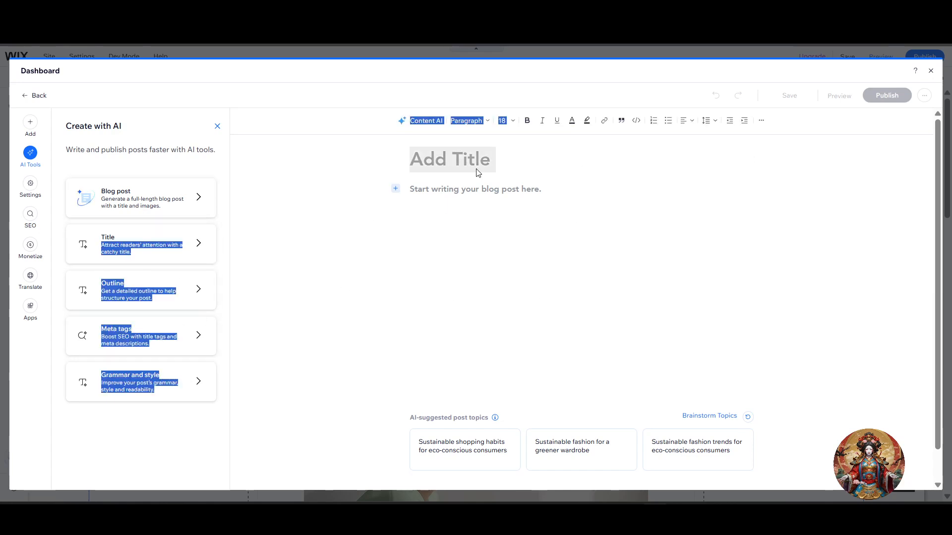
left_click(476, 159)
type("H")
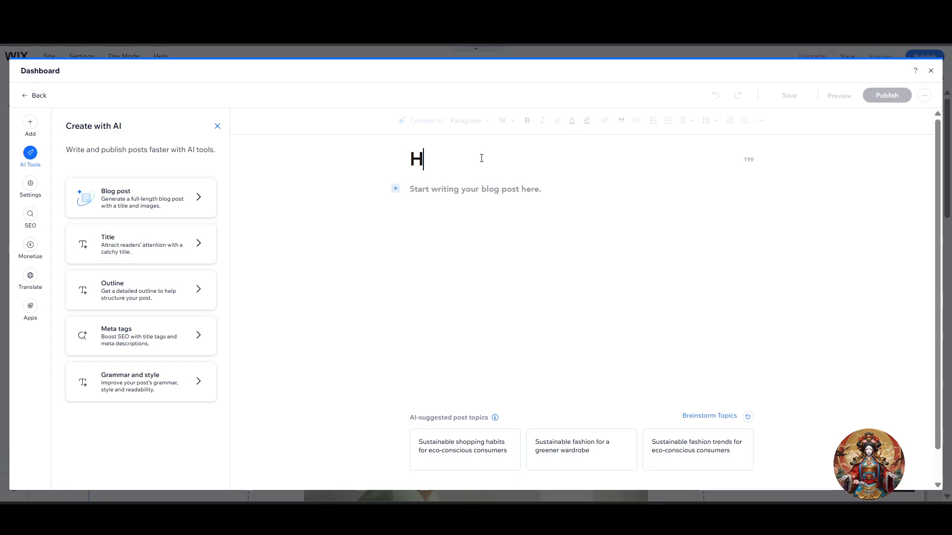
type("ow to add blog post i")
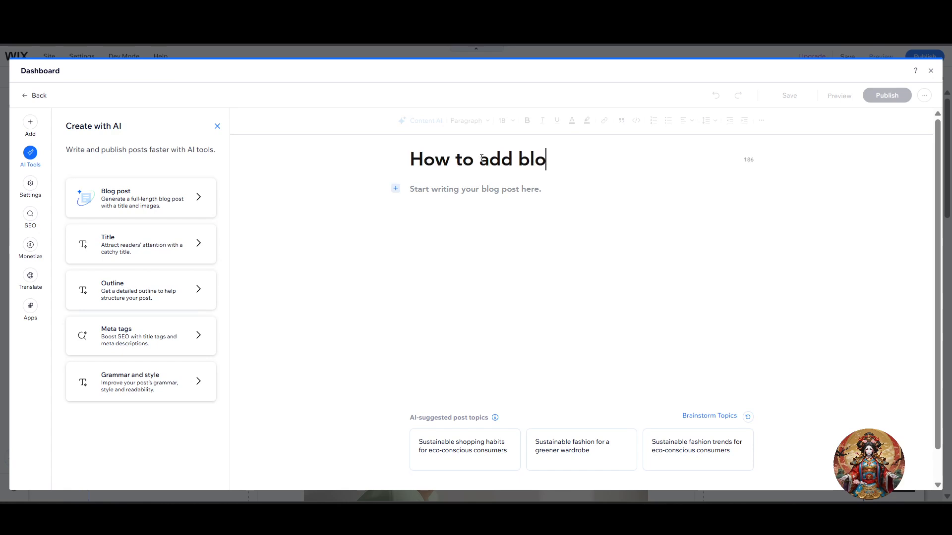
type("n the Wiz")
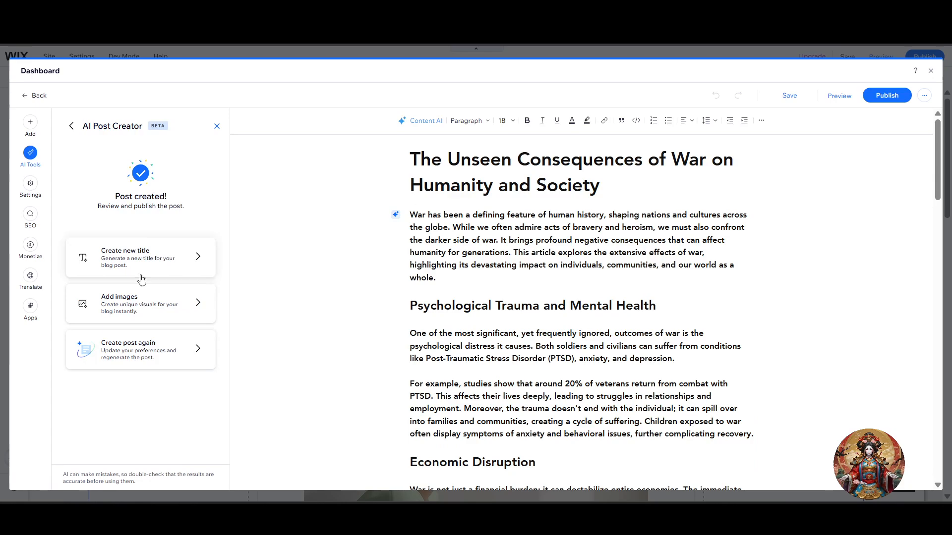
Look over the AI-generated post about the unseen consequences of war.
scroll(724, 280, "down", 10)
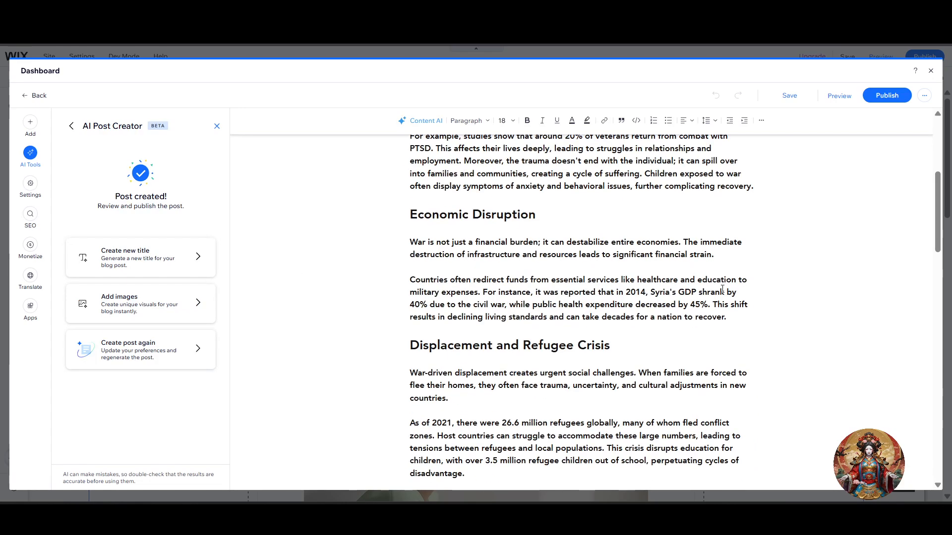
scroll(708, 321, "up", 10)
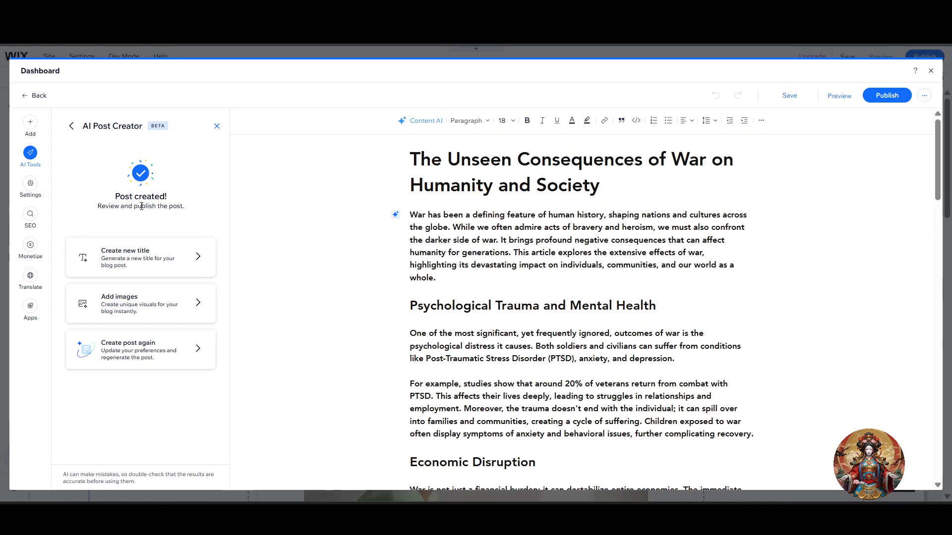
left_click(30, 123)
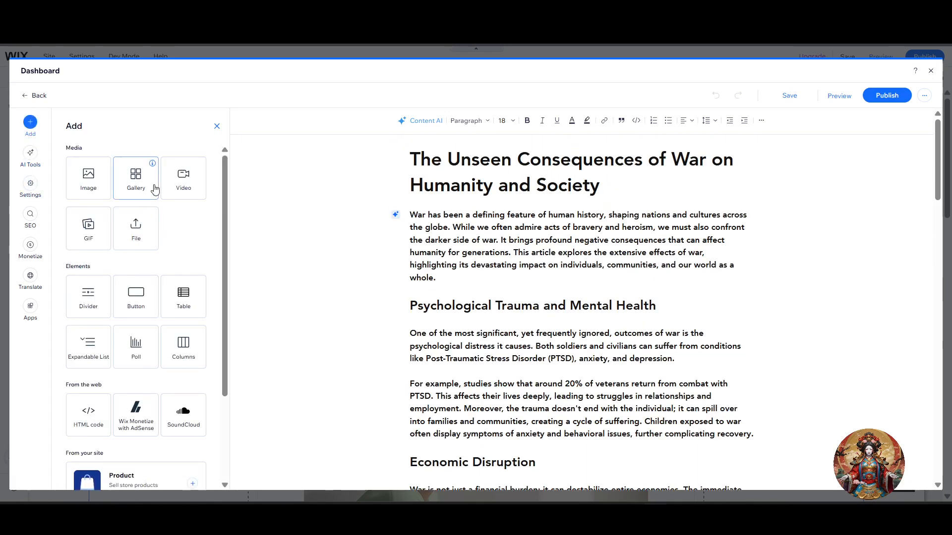
left_click(181, 186)
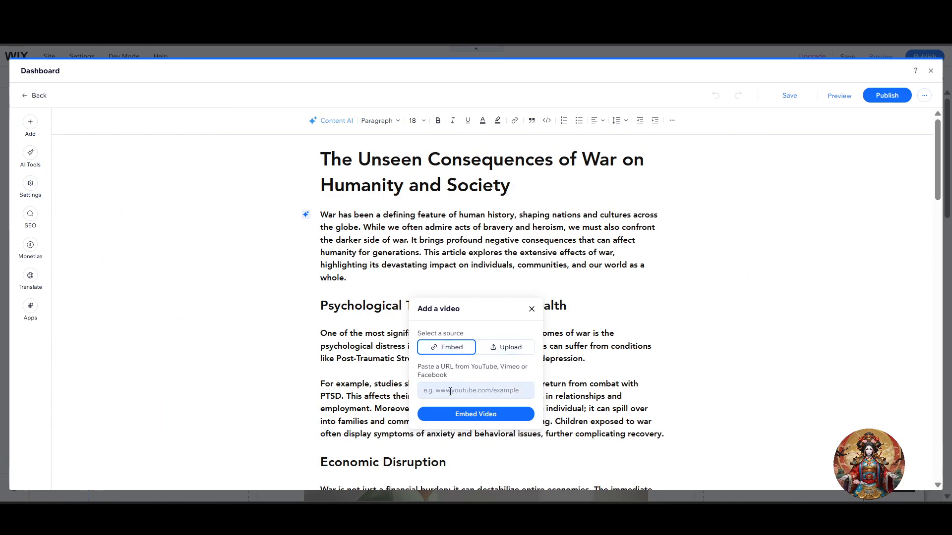
left_click(512, 394)
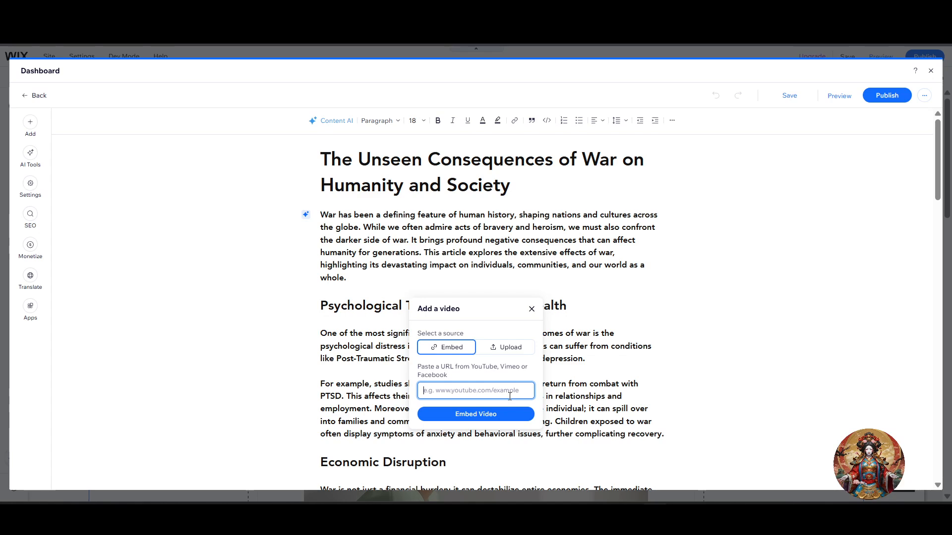
left_click(514, 349)
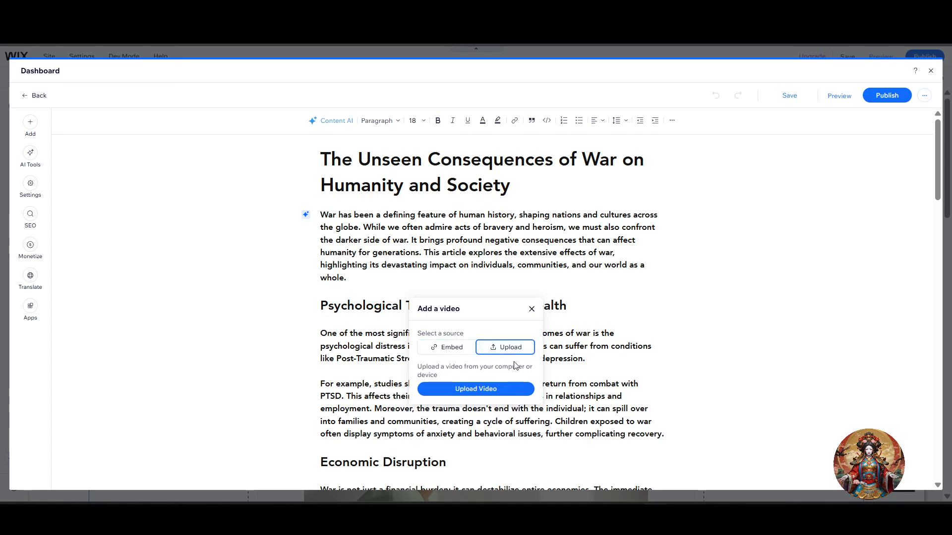
left_click(511, 390)
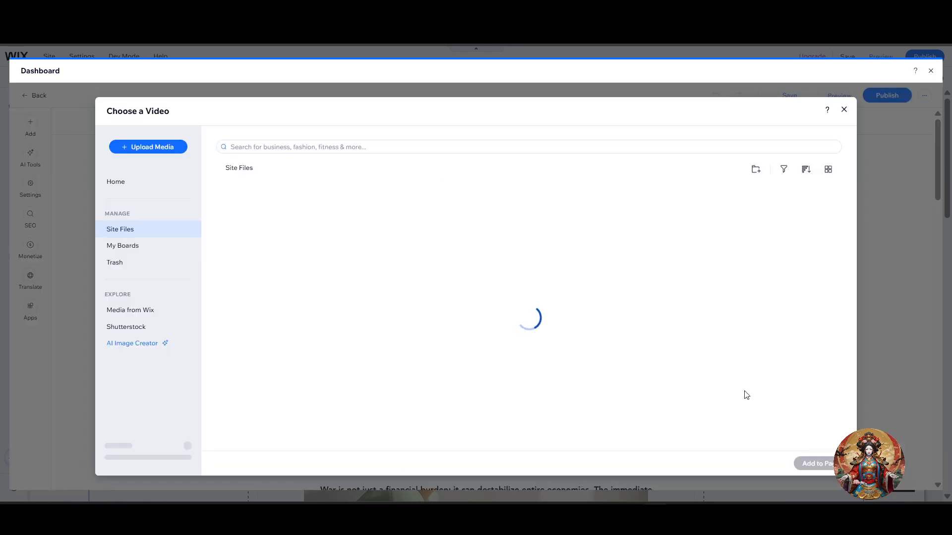
left_click(845, 109)
Start adding an embedded video to the post and copy the share link of YouTube's "I Tried Building a SaaS with AI Coding Tools!".
left_click(27, 124)
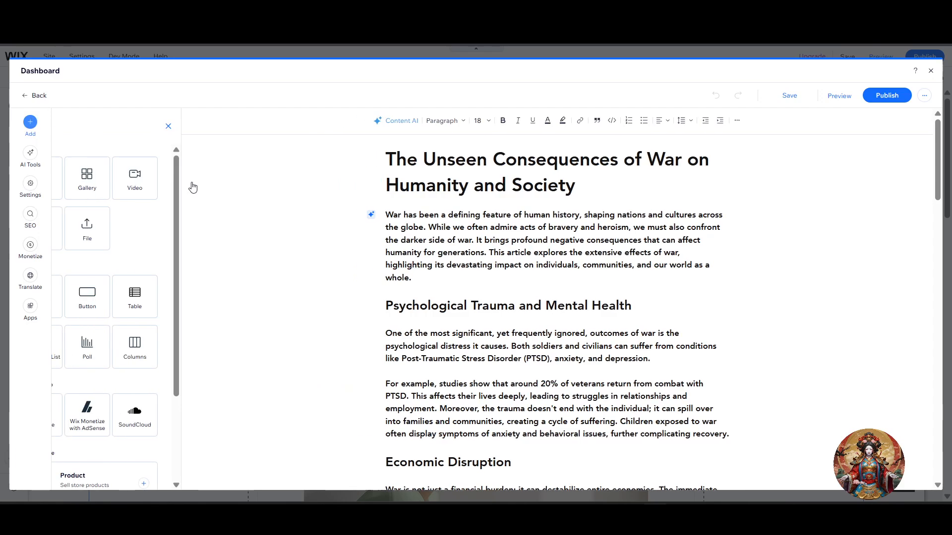
left_click(193, 177)
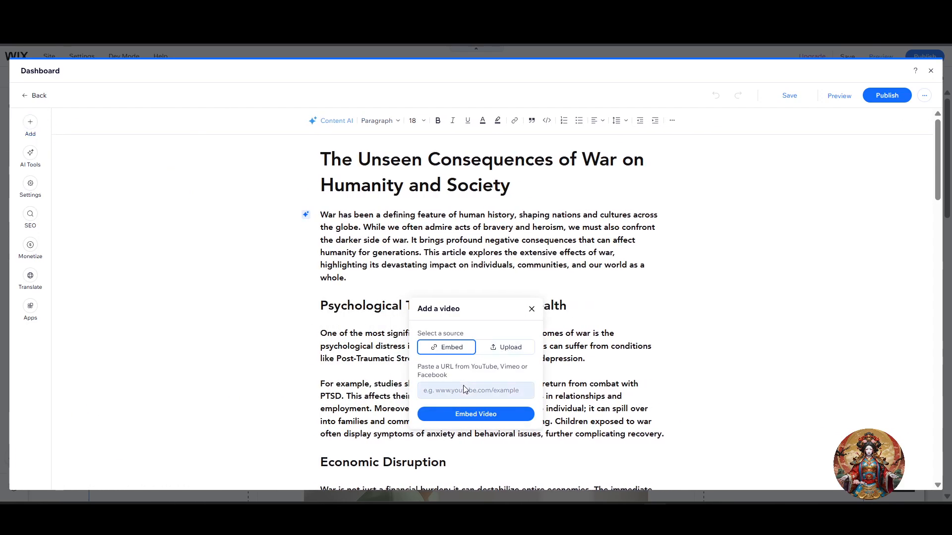
key("ctrl+t")
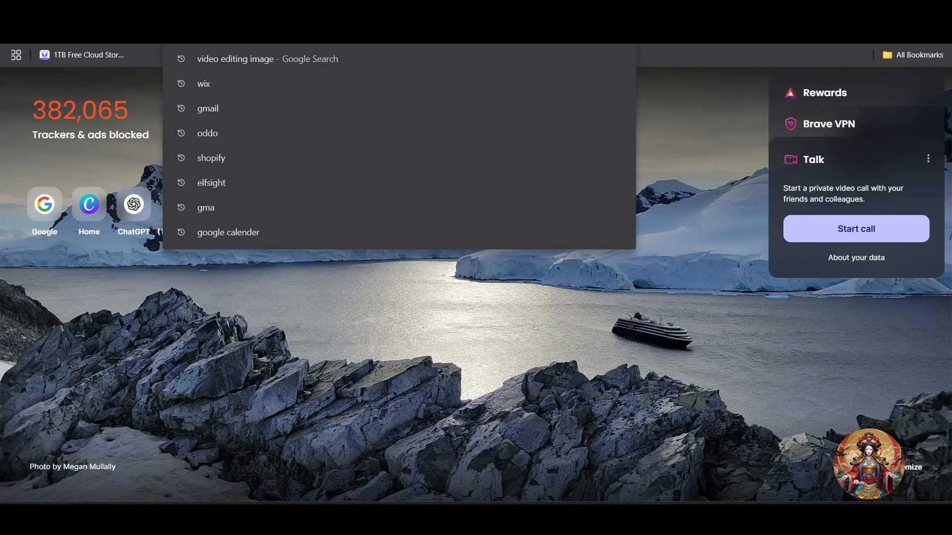
type("yo")
key("Return")
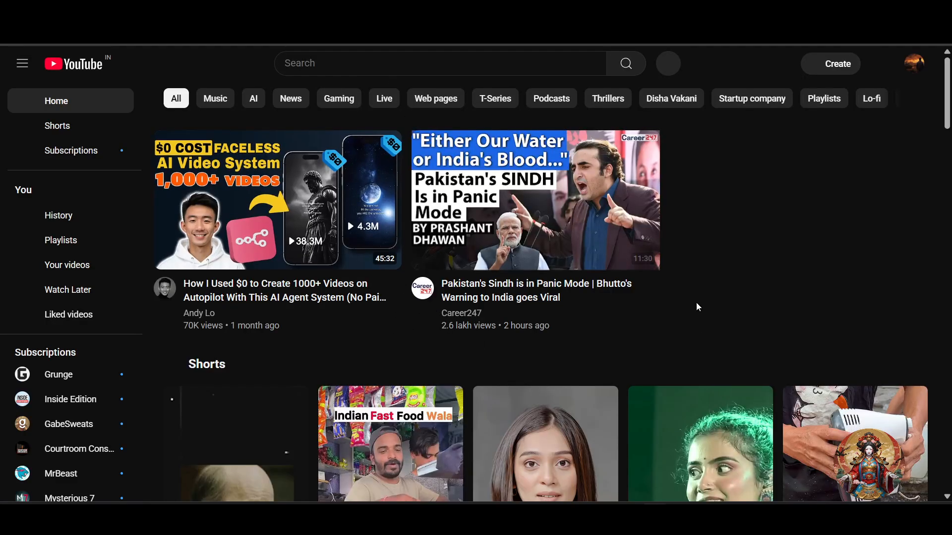
scroll(605, 286, "down", 10)
scroll(698, 306, "down", 12)
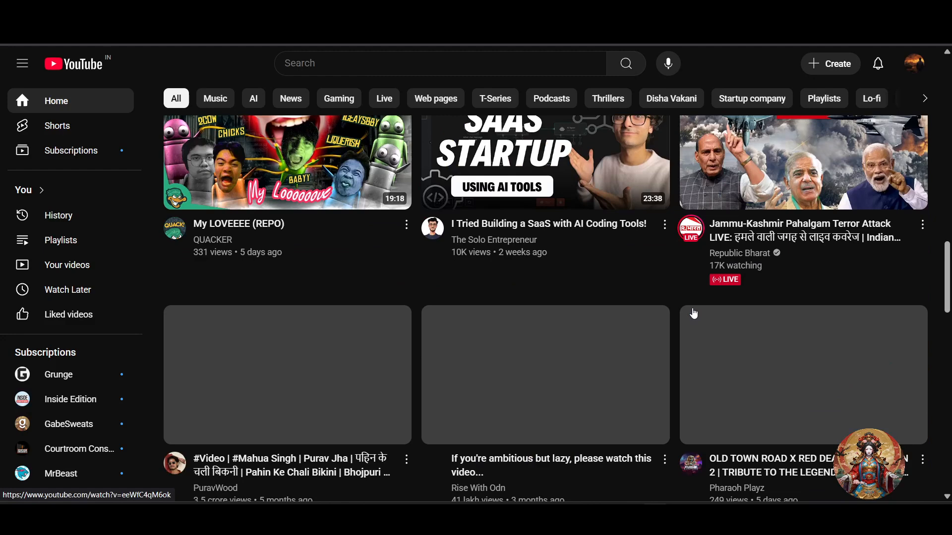
scroll(691, 314, "up", 2)
left_click(666, 350)
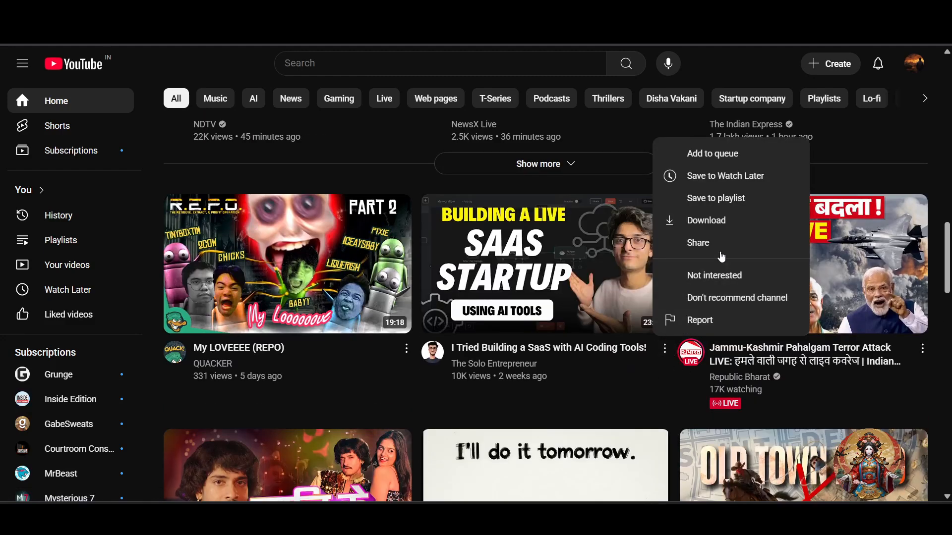
left_click(714, 244)
left_click(597, 342)
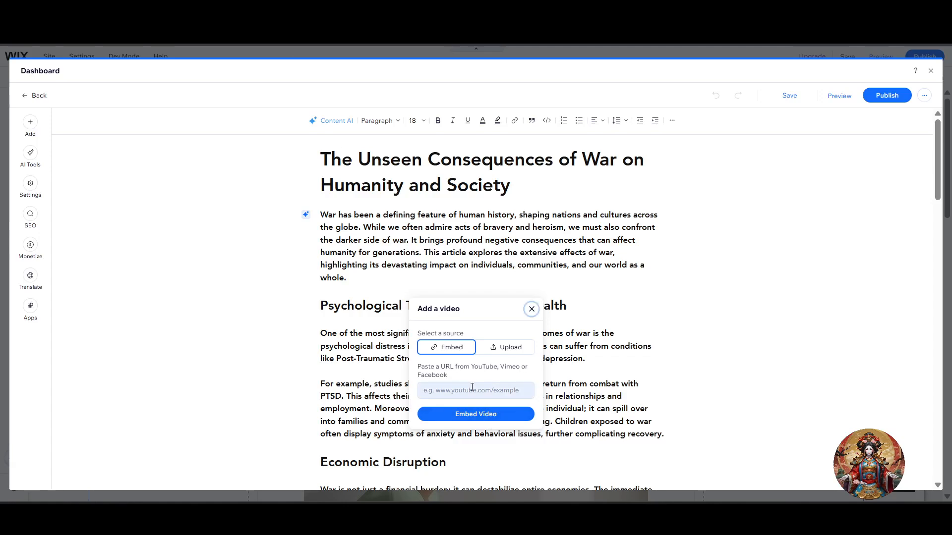
Embed the YouTube video in the post from its copied link, between the title and the first paragraph.
left_click(472, 388)
key("ctrl+v")
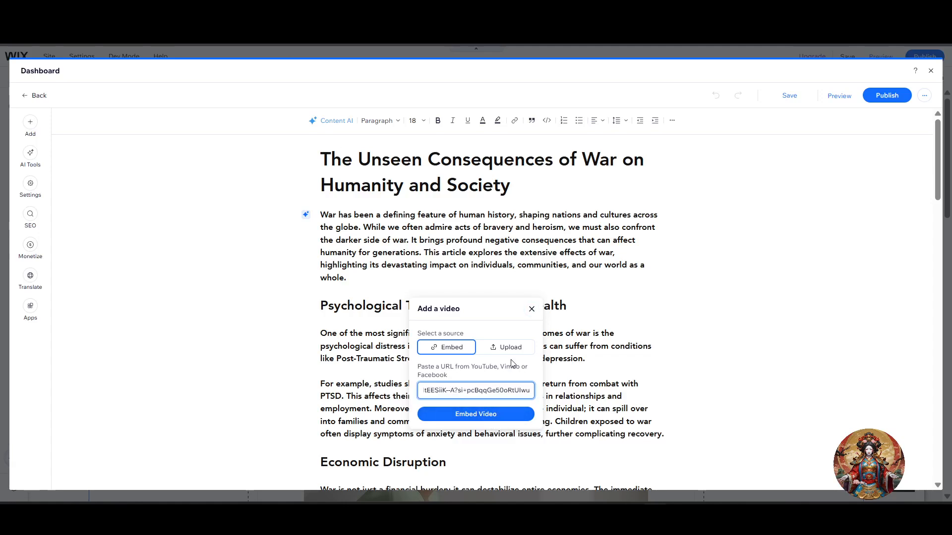
left_click(519, 412)
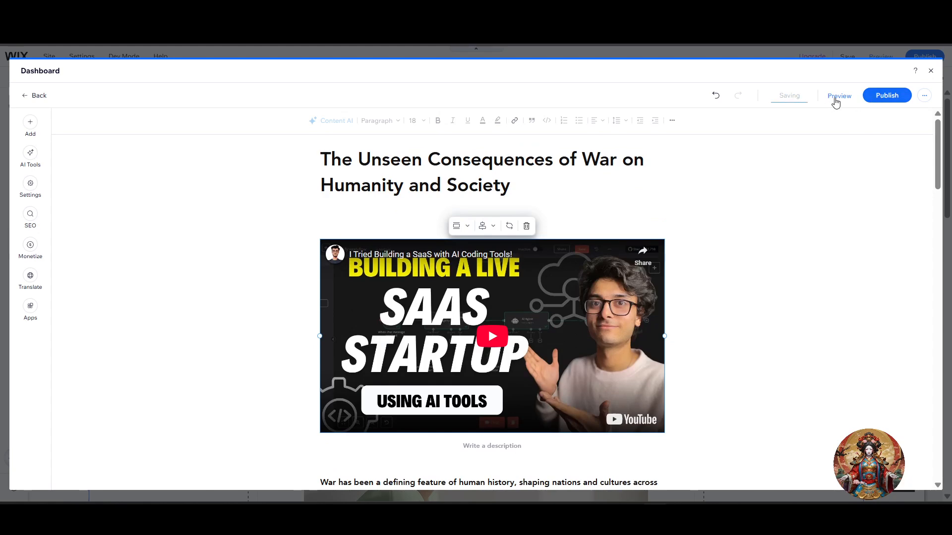
Preview the blog post, then return to editing and save it.
left_click(840, 96)
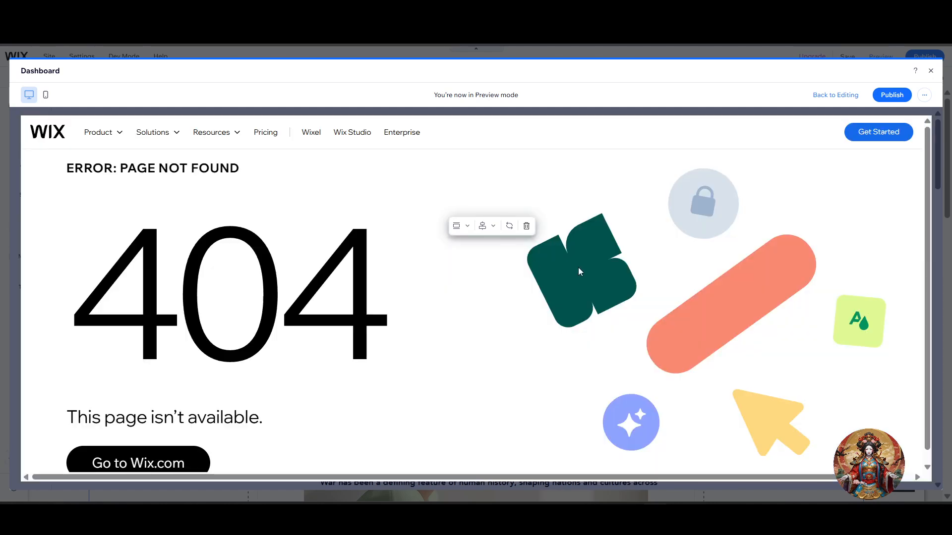
scroll(309, 312, "down", 1)
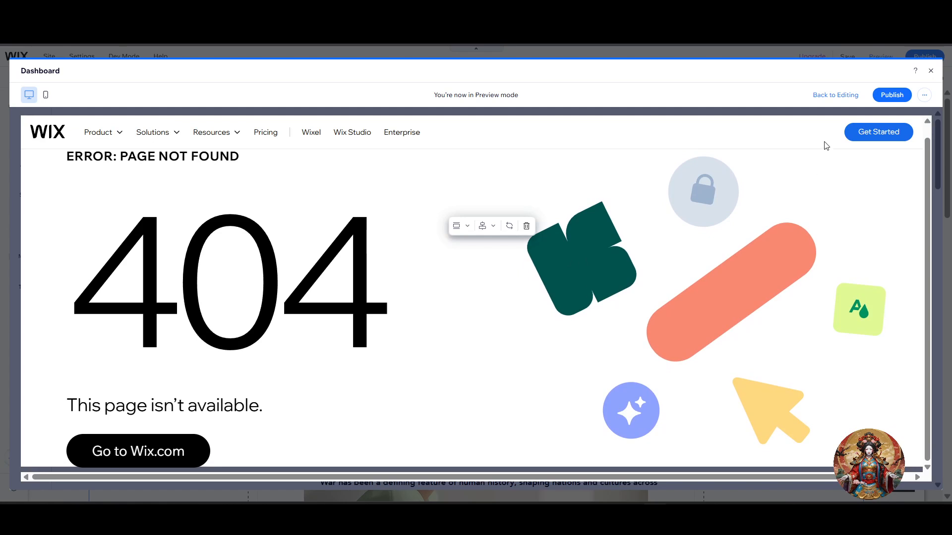
left_click(835, 94)
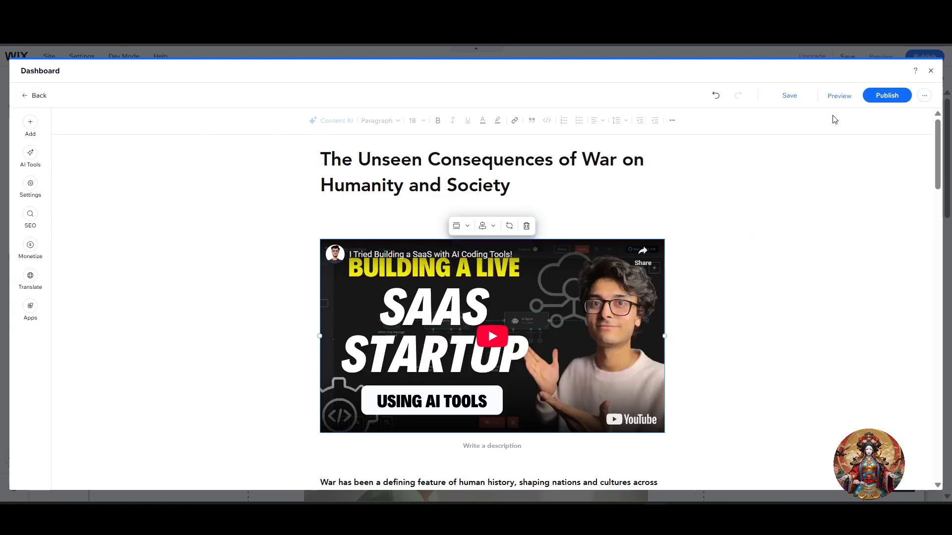
left_click(788, 97)
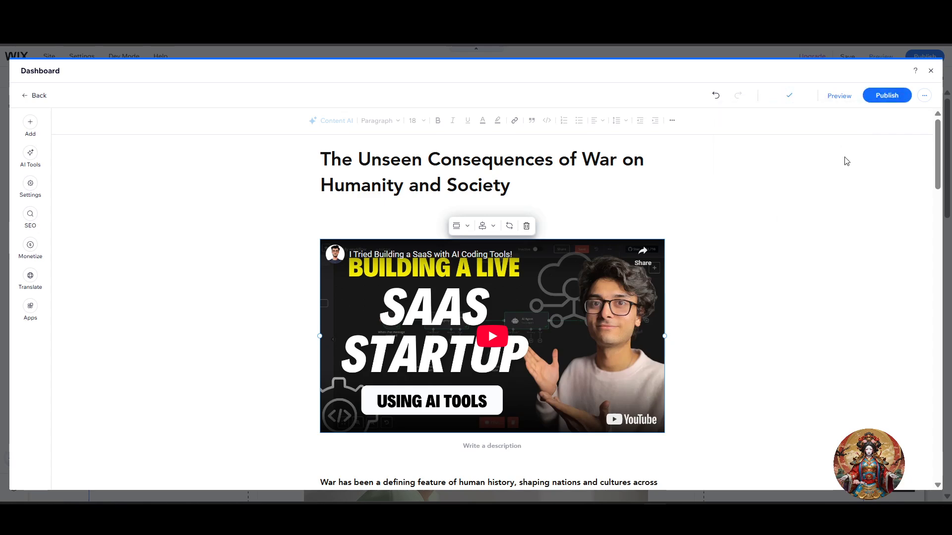
Preview the saved post again and undo the accidental deletion of its embedded video.
left_click(839, 96)
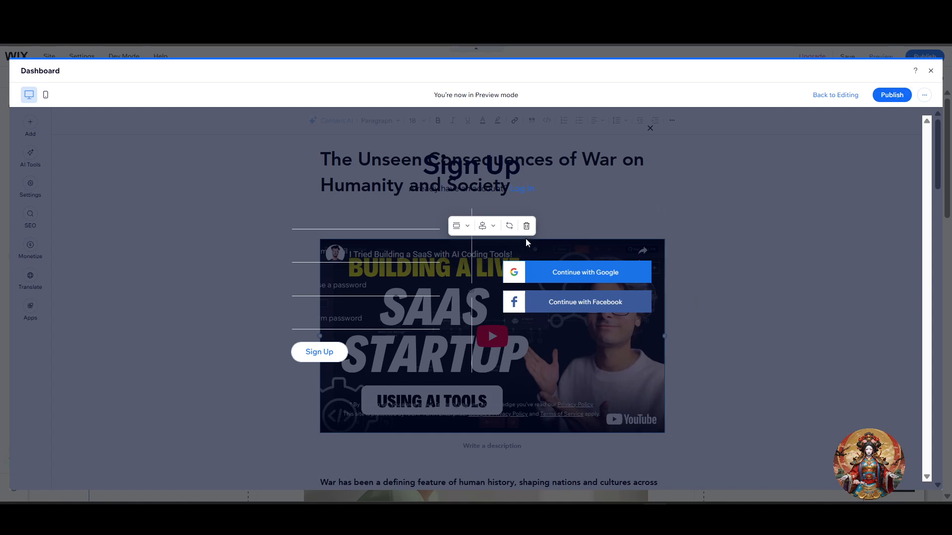
left_click(527, 226)
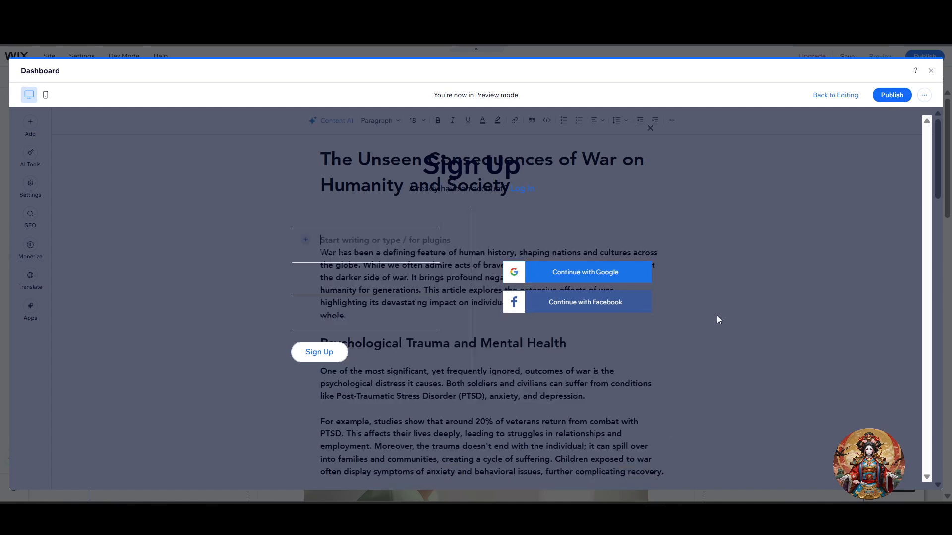
key("ctrl+z")
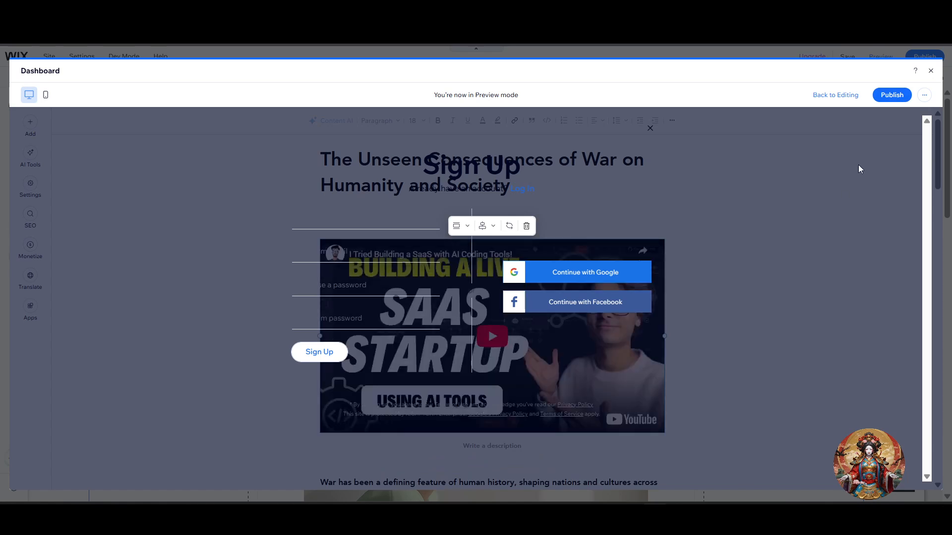
left_click(835, 95)
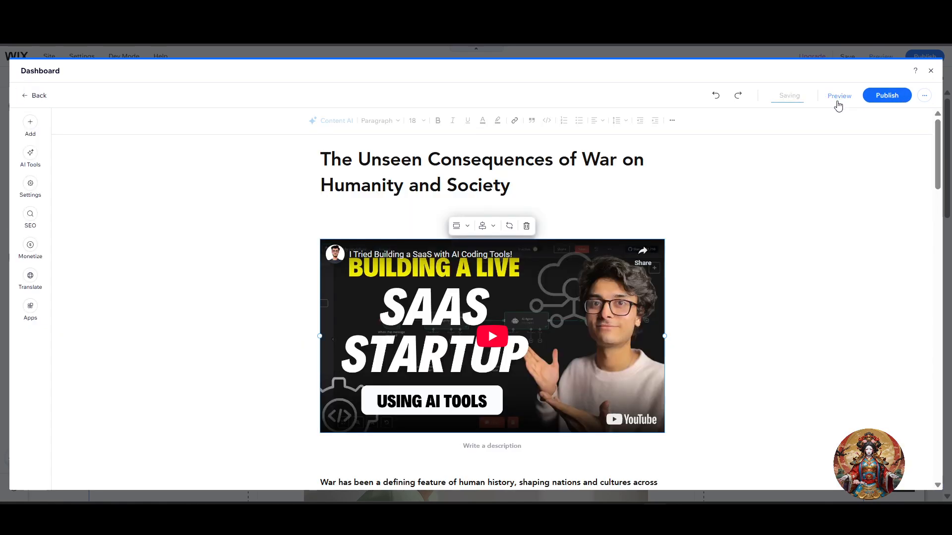
Publish the blog post and view the options for sharing it to social media, closing them without connecting an account.
scroll(315, 356, "down", 5)
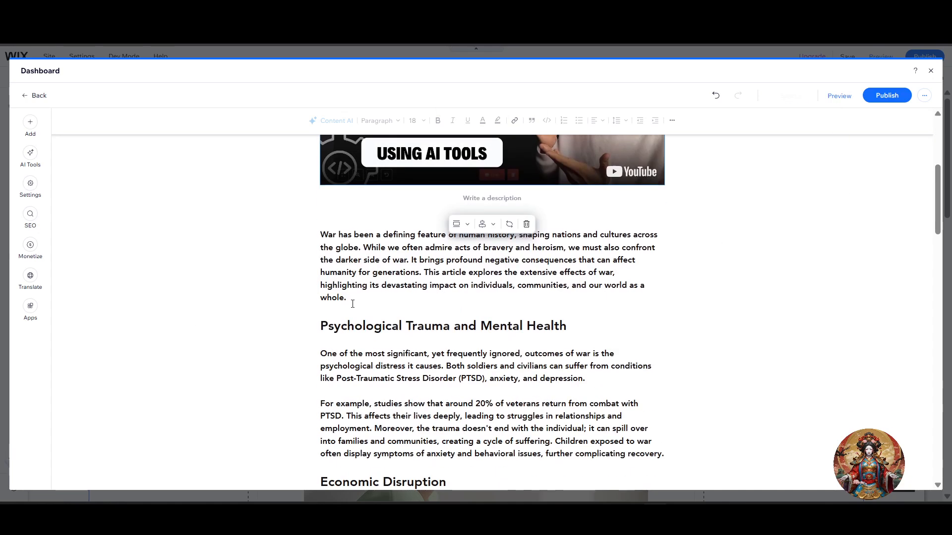
scroll(317, 327, "up", 5)
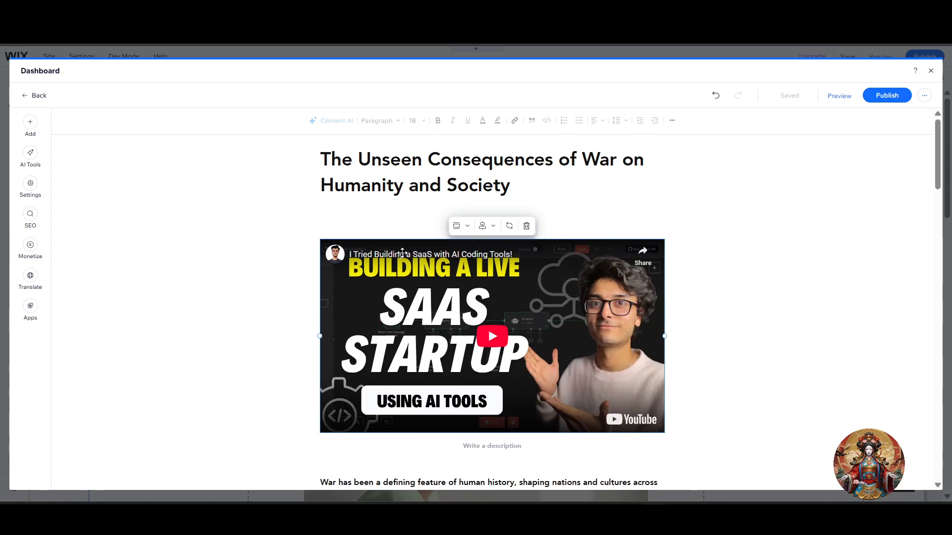
left_click(887, 97)
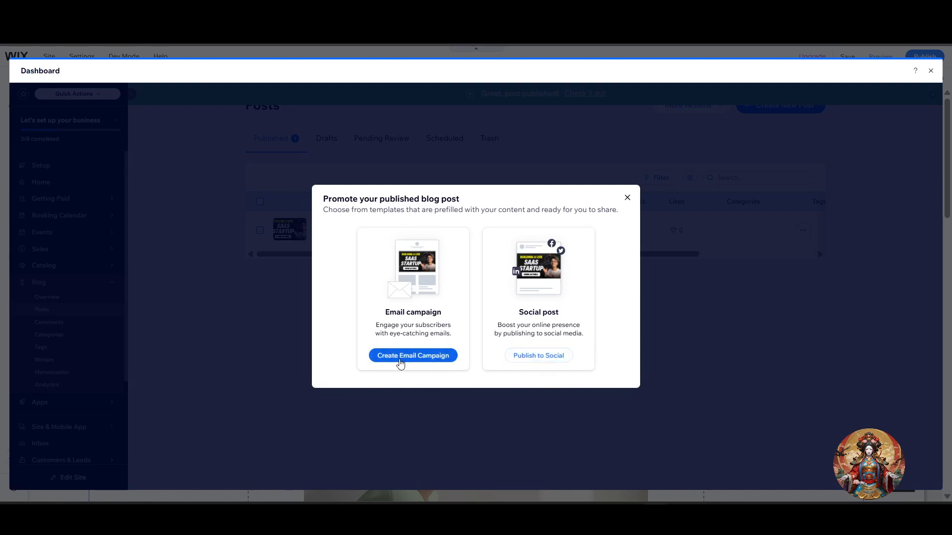
left_click(528, 362)
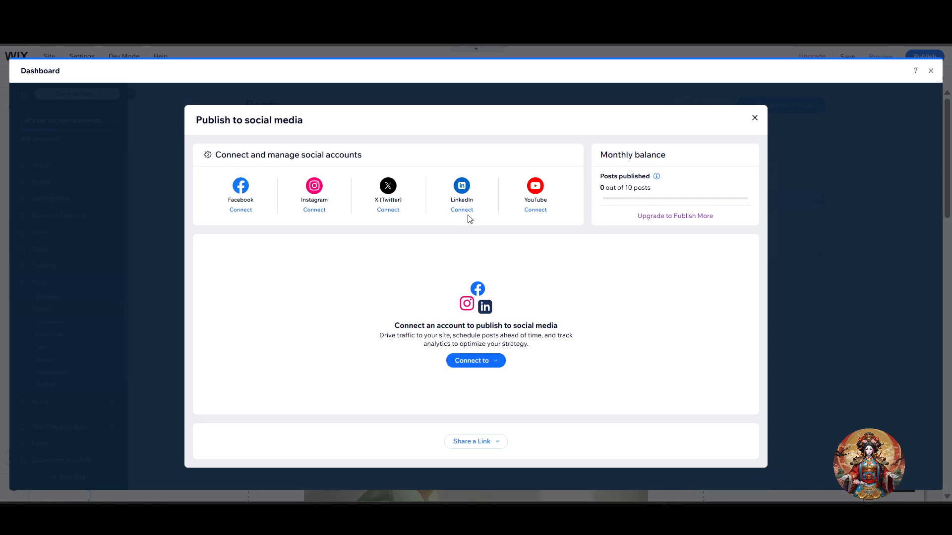
left_click(755, 118)
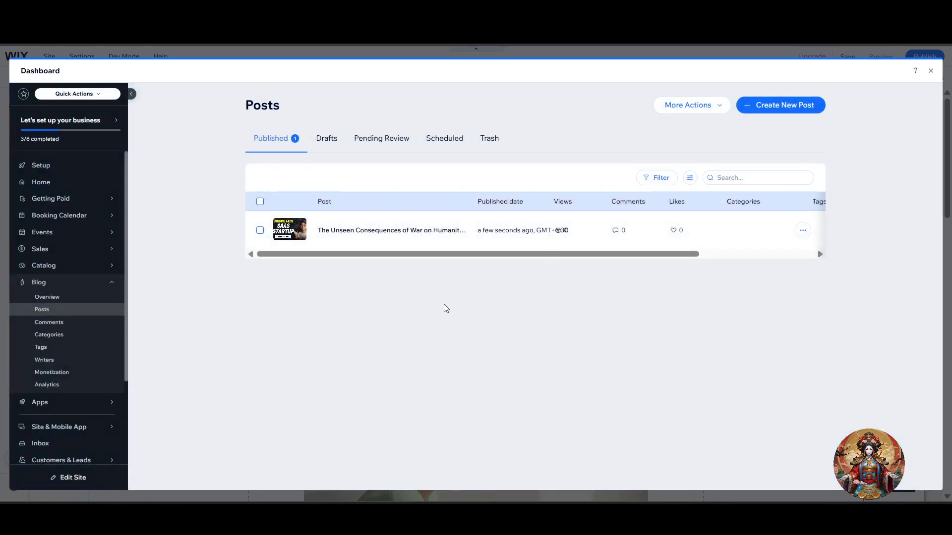